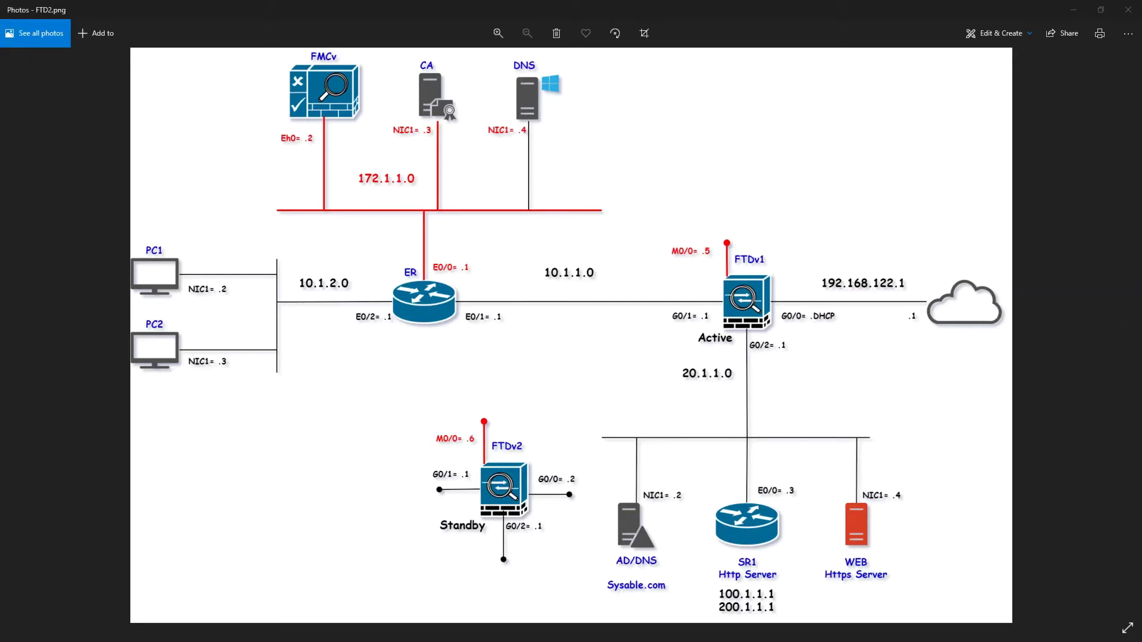
# Switch to GNS3 and install the Kali Linux CLI guest appliance from the GNS3 server as a new template
pyautogui.hotkey('alt', 'Tab')
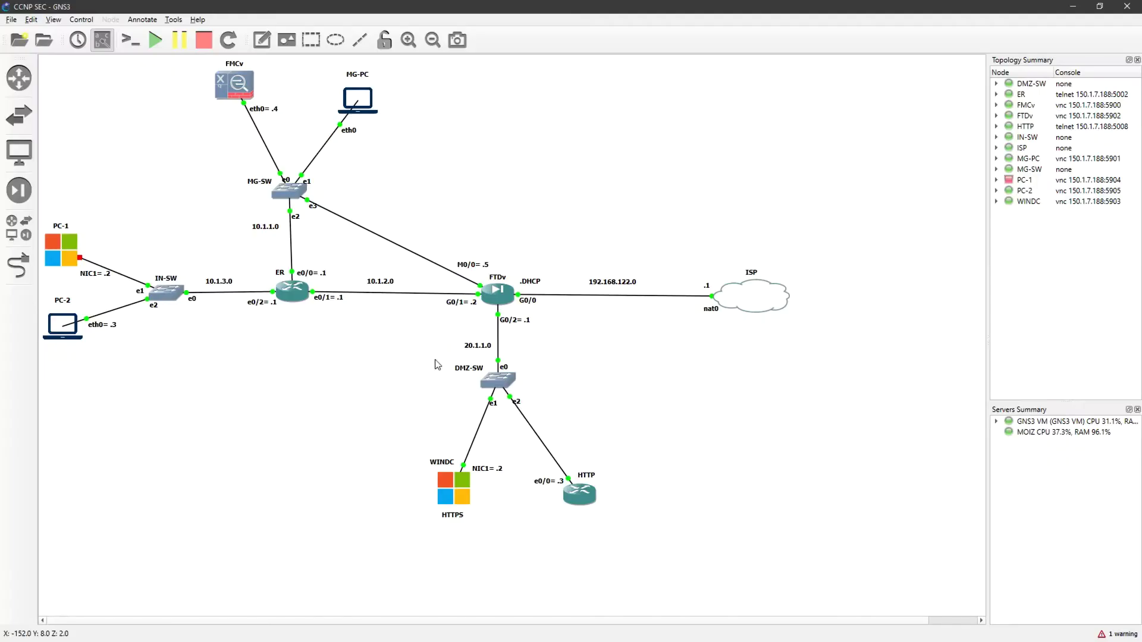
pyautogui.click(23, 156)
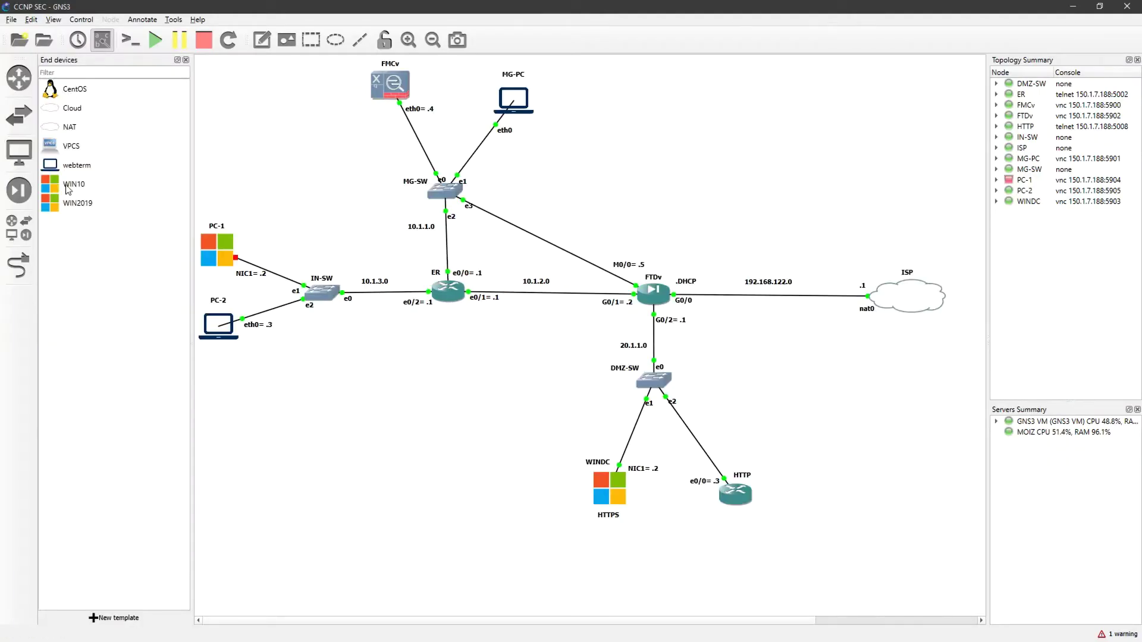
pyautogui.click(122, 618)
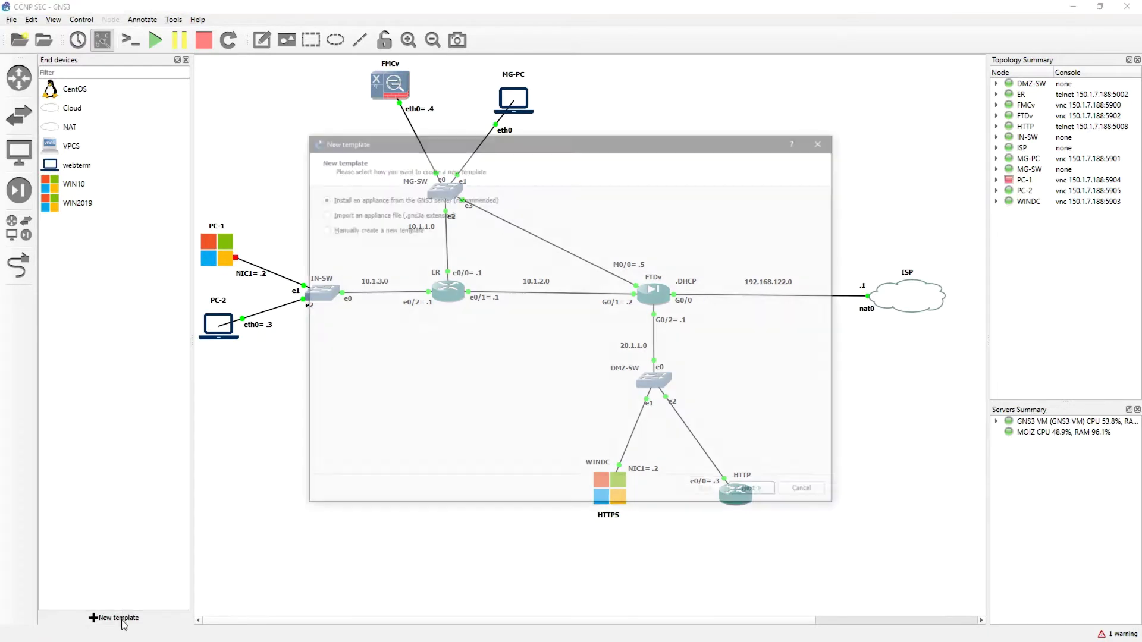
pyautogui.click(755, 493)
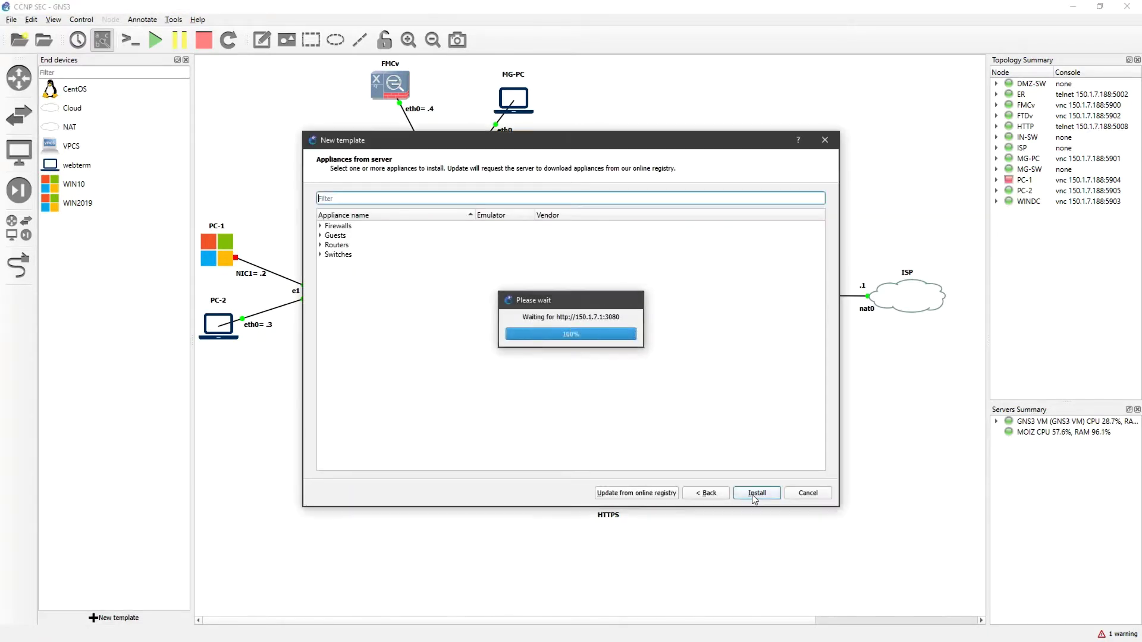
pyautogui.click(320, 236)
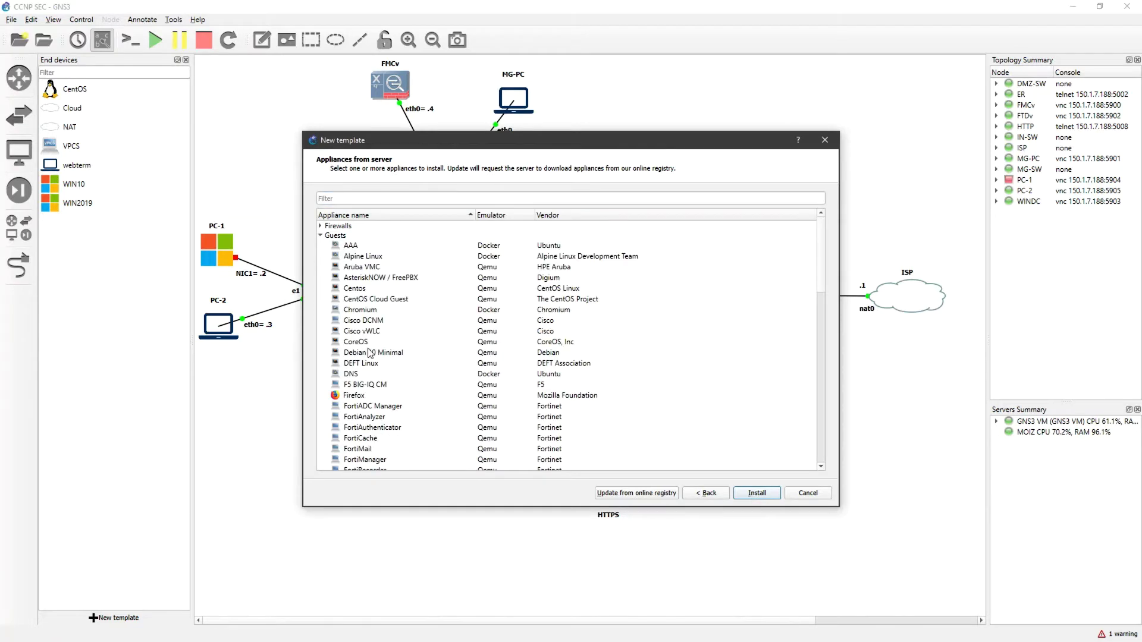
pyautogui.scroll(-2, 430, 377)
pyautogui.scroll(-5, 430, 377)
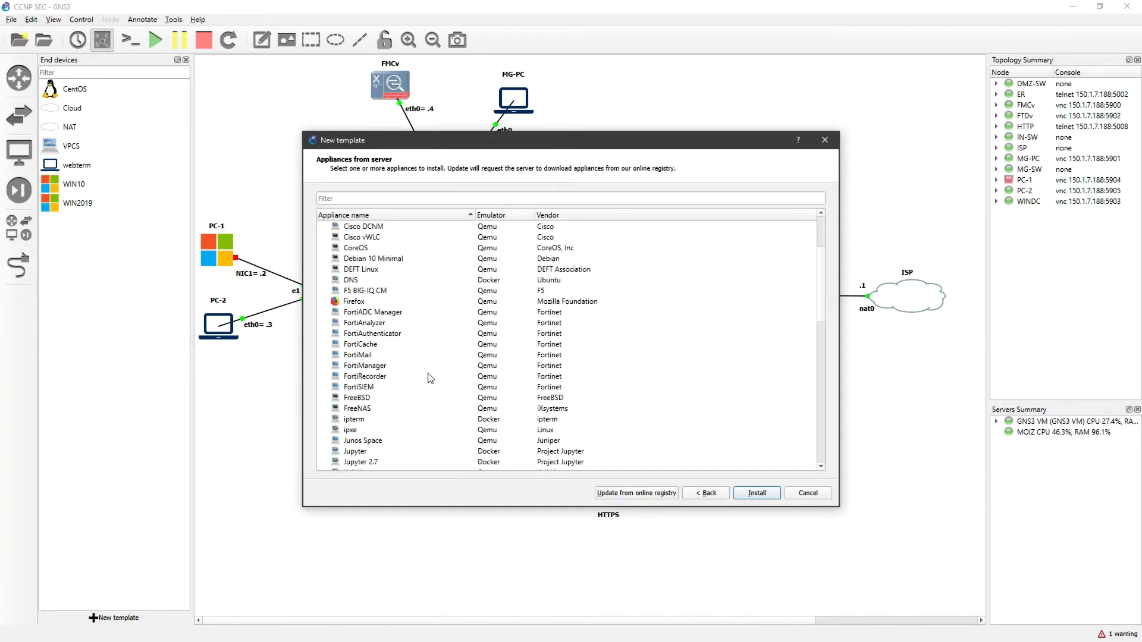
pyautogui.click(408, 389)
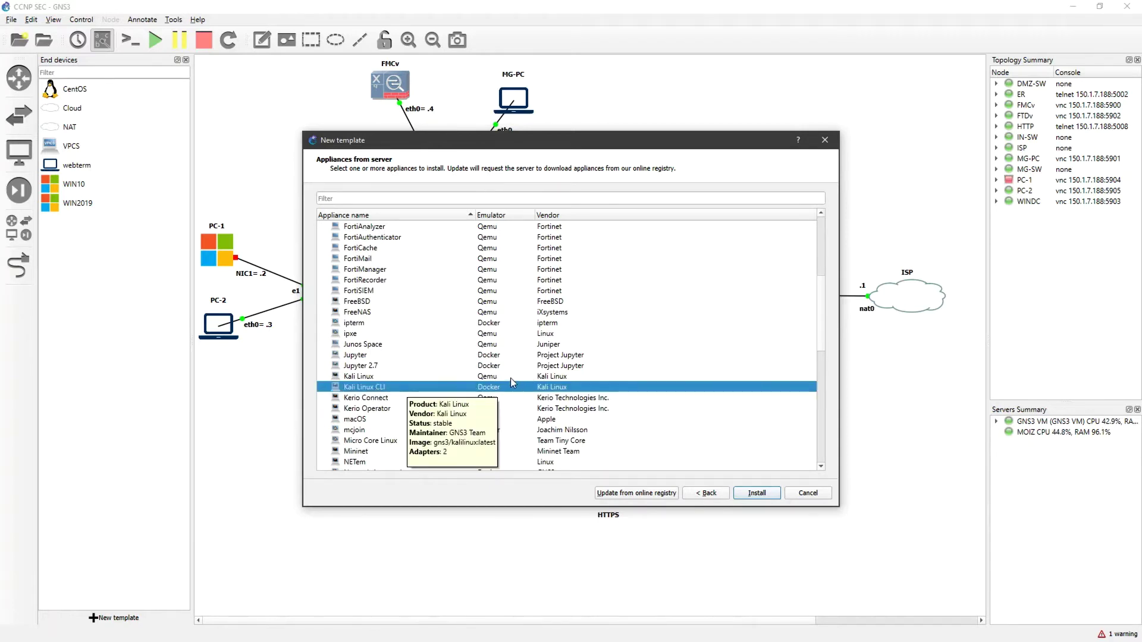
pyautogui.click(753, 492)
pyautogui.click(756, 493)
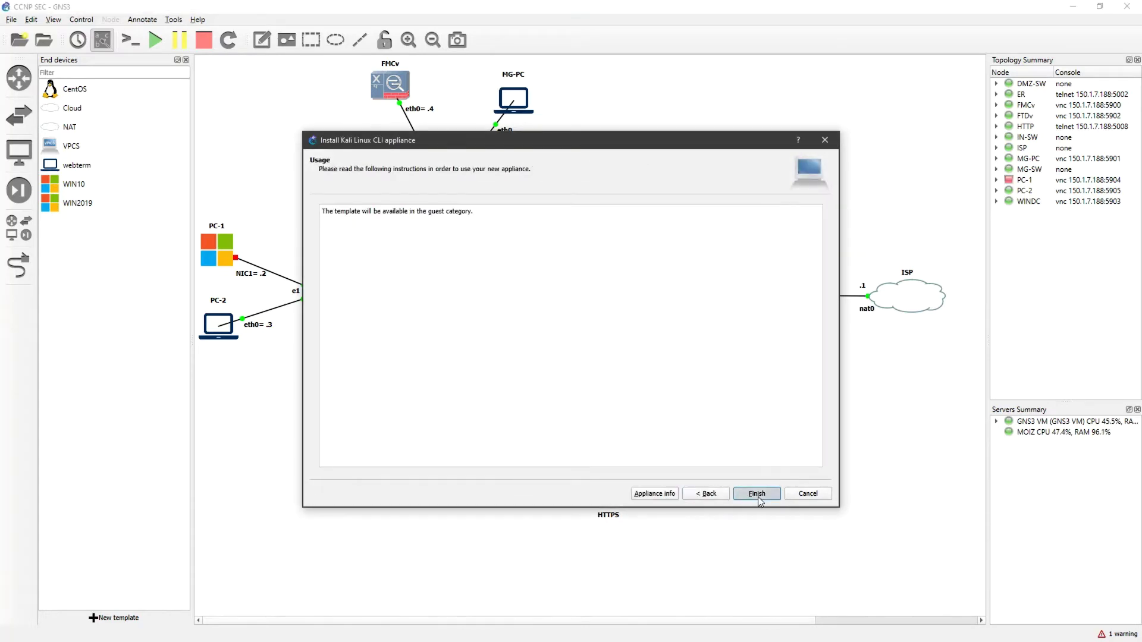
pyautogui.click(758, 498)
pyautogui.click(688, 345)
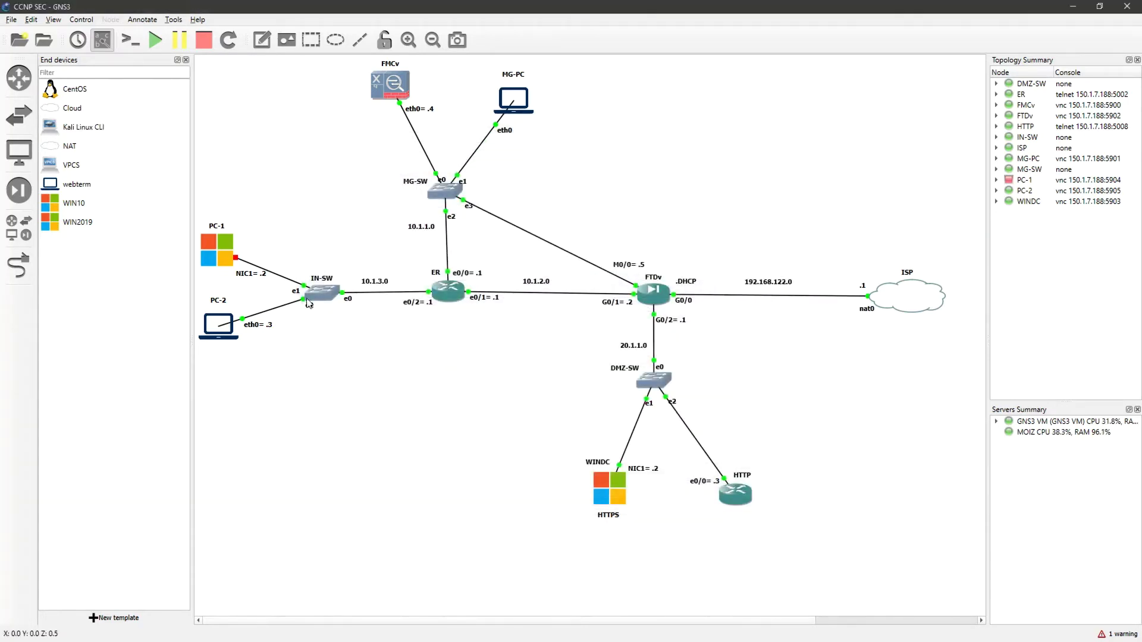
# Add a Kali Linux CLI node to the topology above the FTDv–ISP link
pyautogui.click(79, 129)
pyautogui.moveTo(78, 130); pyautogui.dragTo(683, 163)
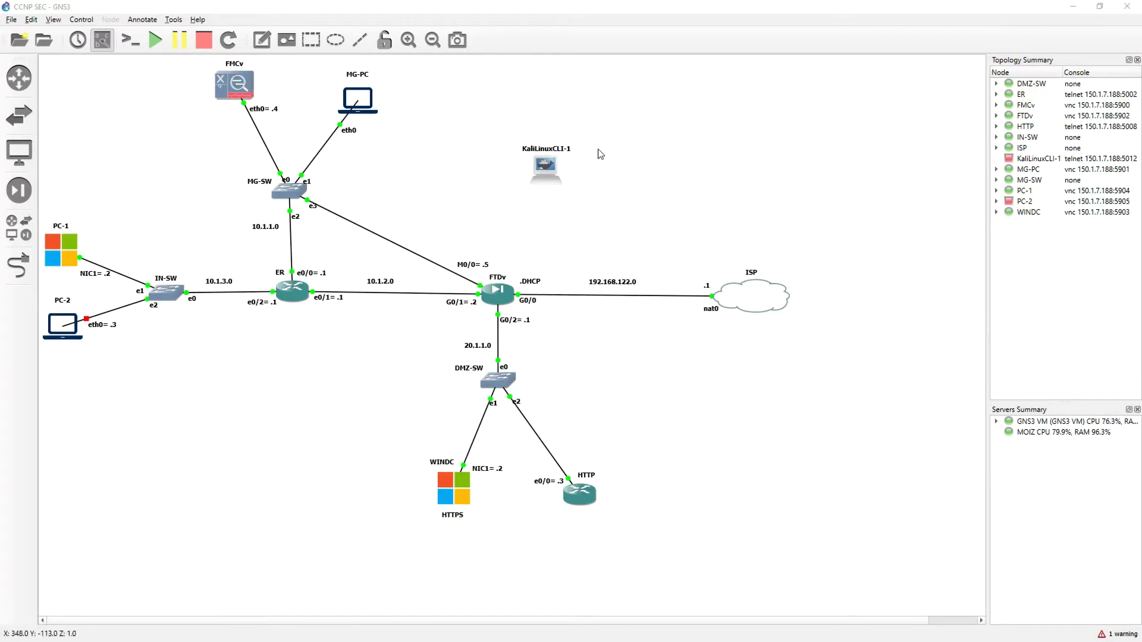
pyautogui.moveTo(553, 169); pyautogui.dragTo(609, 178)
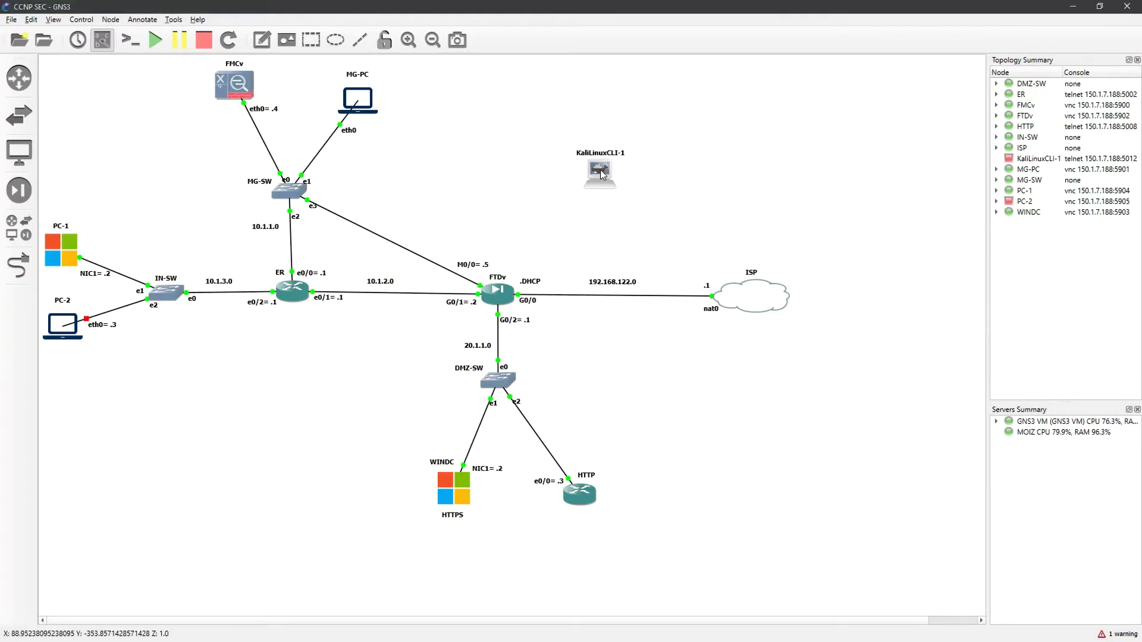
# Delete the link between FTDv and ISP and add an Ethernet switch to the topology
pyautogui.rightClick(651, 301)
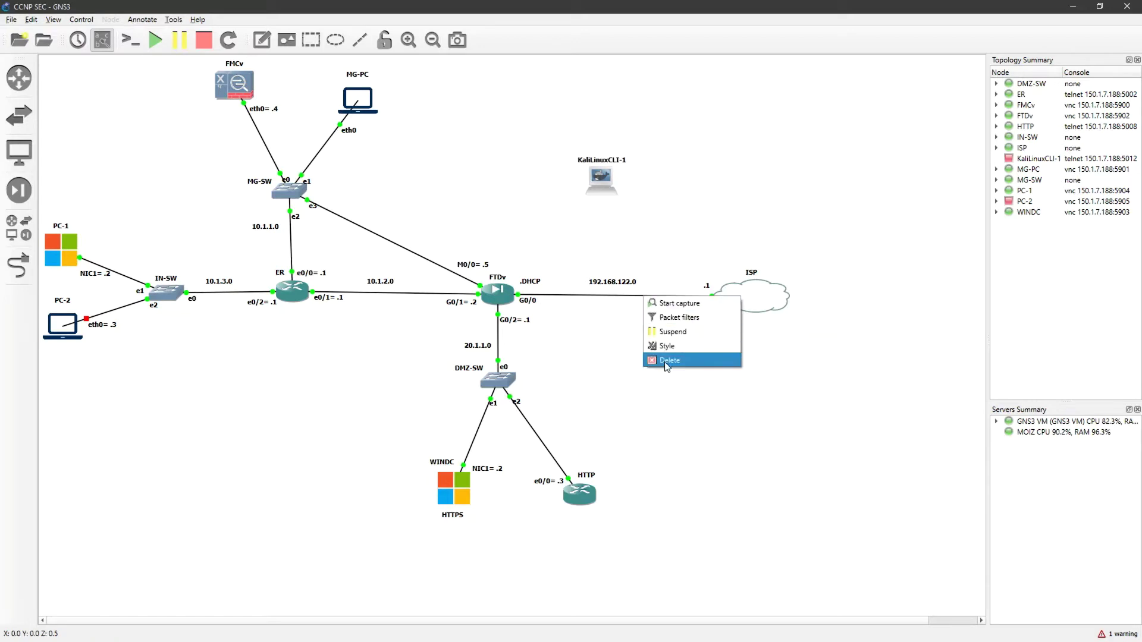
pyautogui.click(665, 360)
pyautogui.click(19, 115)
pyautogui.moveTo(87, 126); pyautogui.dragTo(749, 233)
pyautogui.click(594, 327)
pyautogui.click(589, 326)
pyautogui.click(549, 342)
# Move the 192.168.122.0 label clear of the link area and place the new switch in line between FTDv and ISP
pyautogui.moveTo(770, 266); pyautogui.dragTo(826, 239)
pyautogui.click(765, 320)
pyautogui.moveTo(767, 324); pyautogui.dragTo(774, 293)
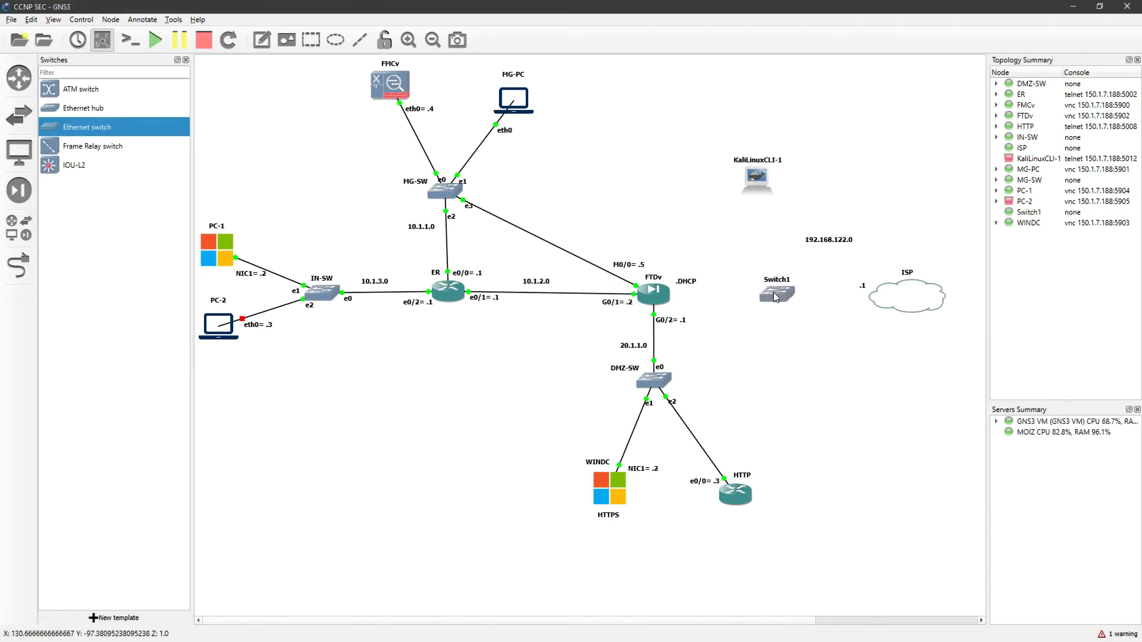
# Link FTDv's Gigabit0/1 port to Ethernet0 on the new switch
pyautogui.click(19, 265)
pyautogui.click(654, 297)
pyautogui.click(705, 324)
pyautogui.click(776, 293)
pyautogui.click(775, 294)
pyautogui.click(796, 302)
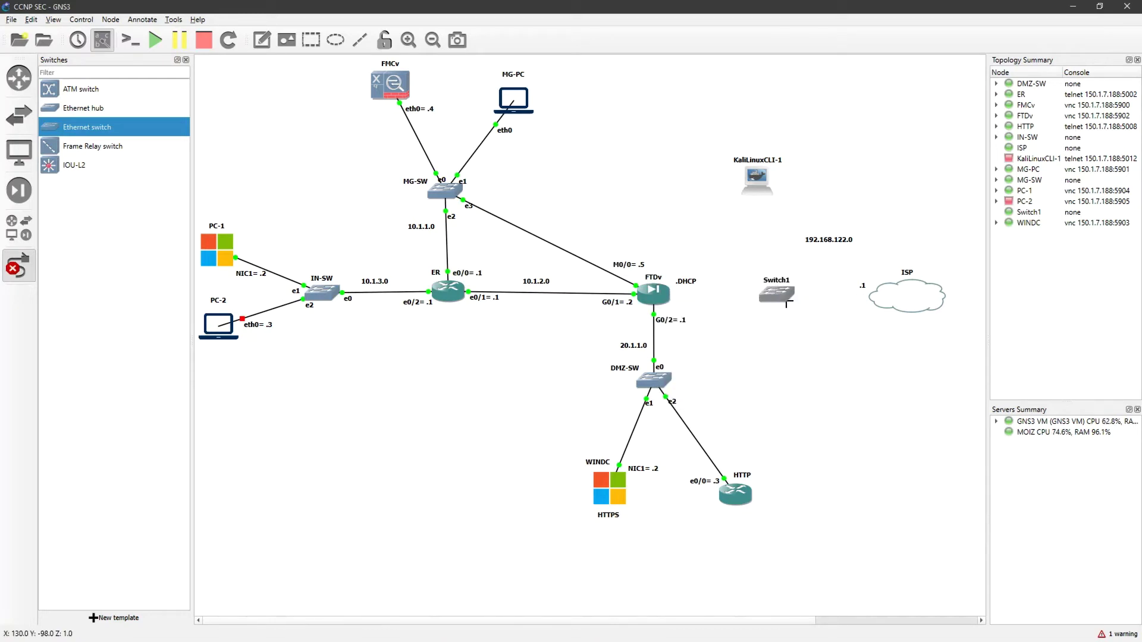
# Link Ethernet1 on the new switch to the ISP cloud's nat0 port
pyautogui.click(784, 296)
pyautogui.click(818, 316)
pyautogui.click(887, 297)
pyautogui.click(909, 304)
# Link the Kali node's eth0 to Ethernet2 on the new switch
pyautogui.click(764, 192)
pyautogui.click(785, 195)
pyautogui.click(773, 290)
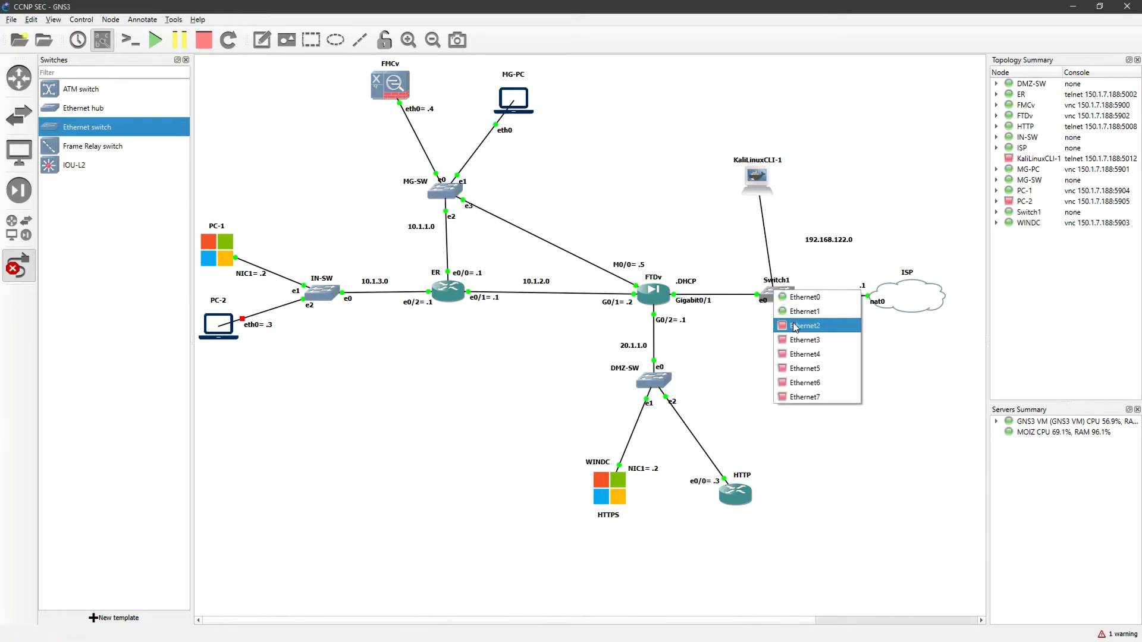
pyautogui.click(800, 326)
# Change the FTDv port label on the link to the new switch to G0/0
pyautogui.rightClick(693, 305)
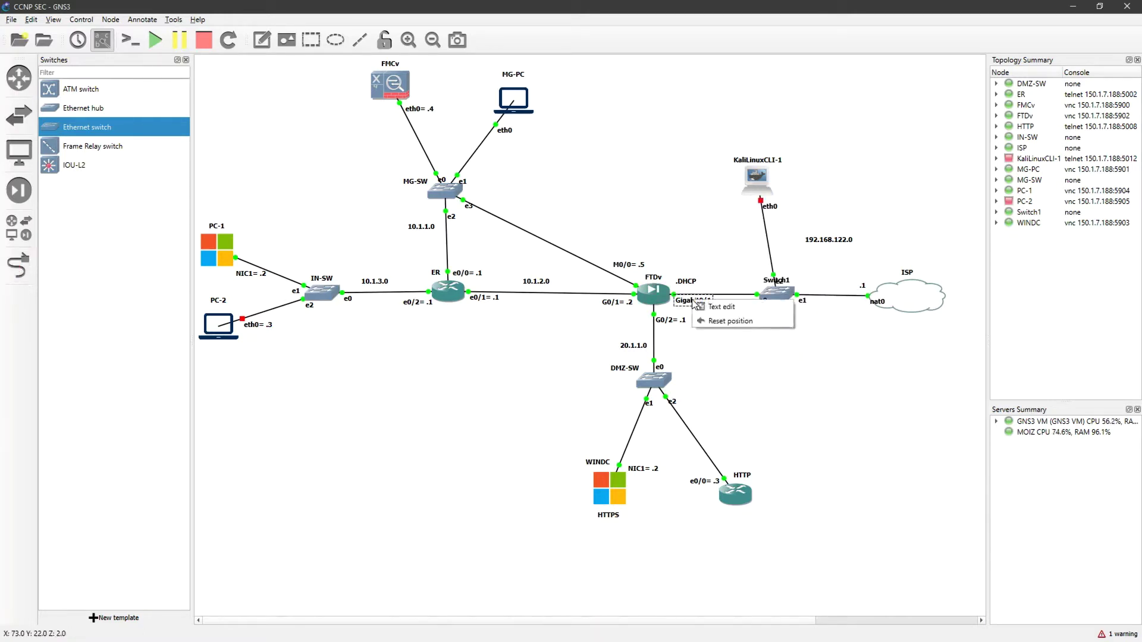
pyautogui.click(708, 308)
pyautogui.hotkey('ctrl', 'a')
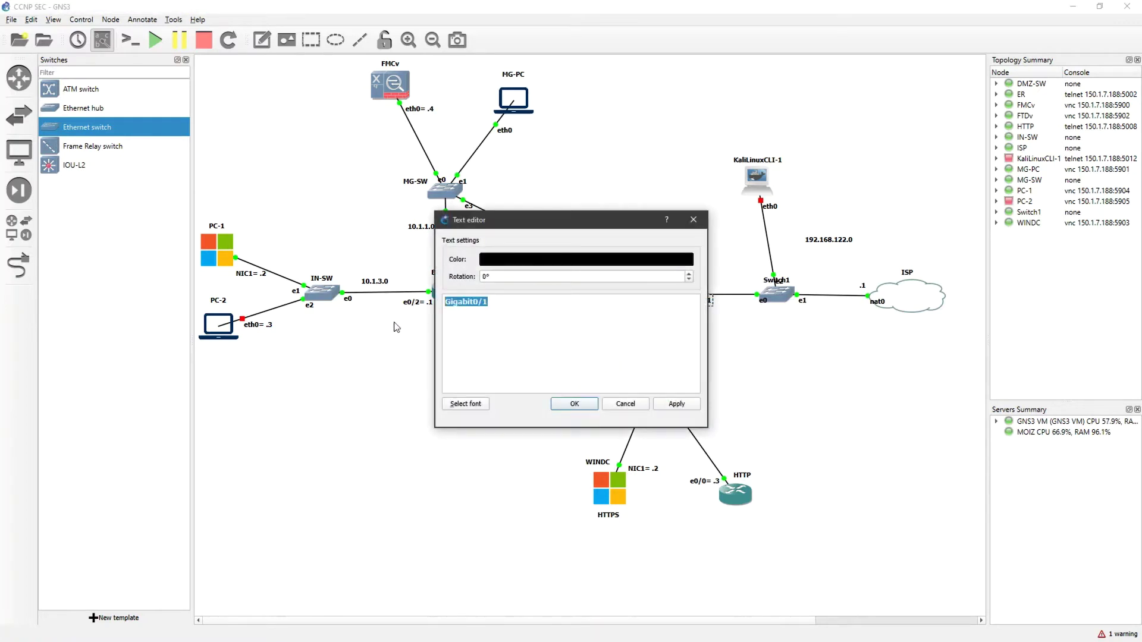
pyautogui.write('G0/0')
pyautogui.click(572, 405)
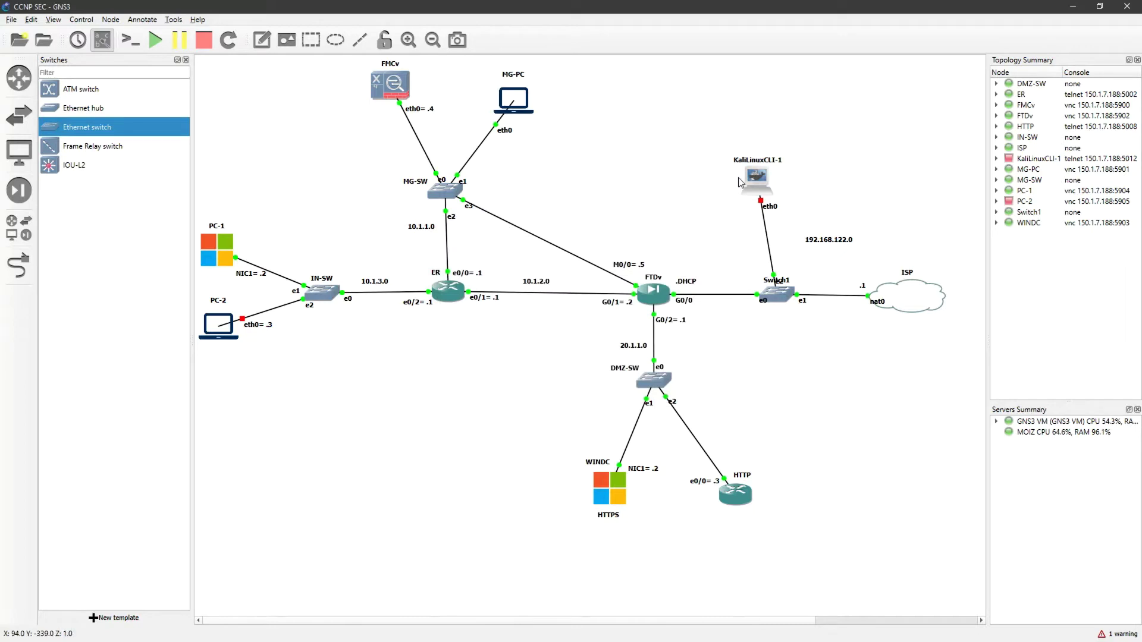
# Start the KaliLinuxCLI-1 node and open its console
pyautogui.moveTo(759, 176); pyautogui.dragTo(766, 174)
pyautogui.rightClick(766, 174)
pyautogui.click(782, 228)
pyautogui.rightClick(771, 183)
pyautogui.click(779, 201)
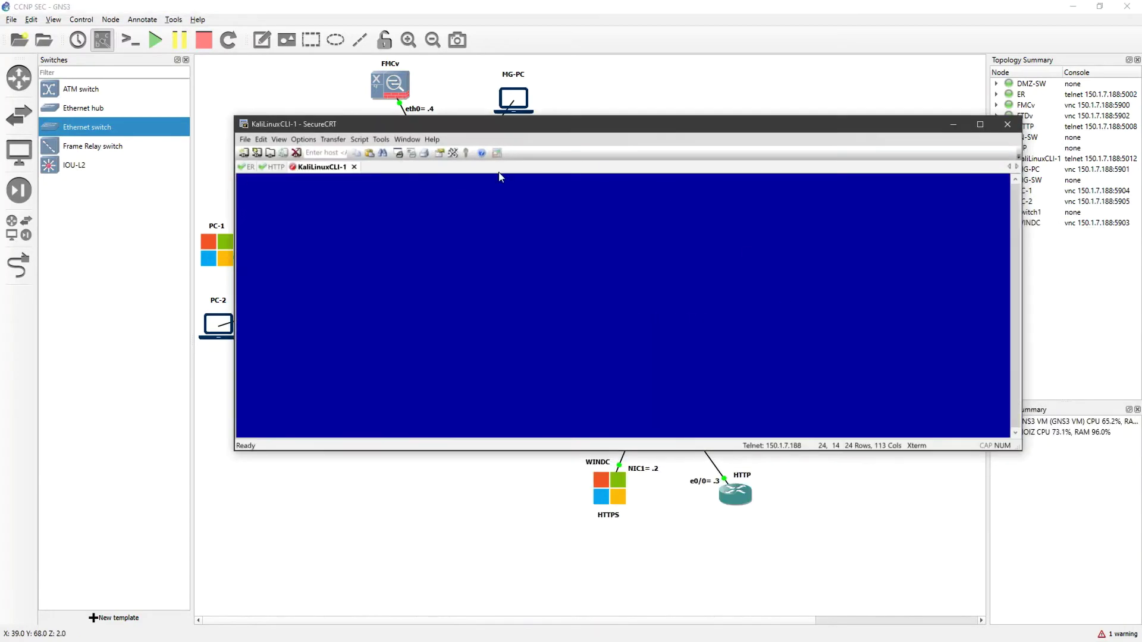
# Assign the address 192.168.122.100/24 to eth0 in the Kali console with the ip addr add command
pyautogui.press('Return')
pyautogui.press('Return')
pyautogui.write('i')
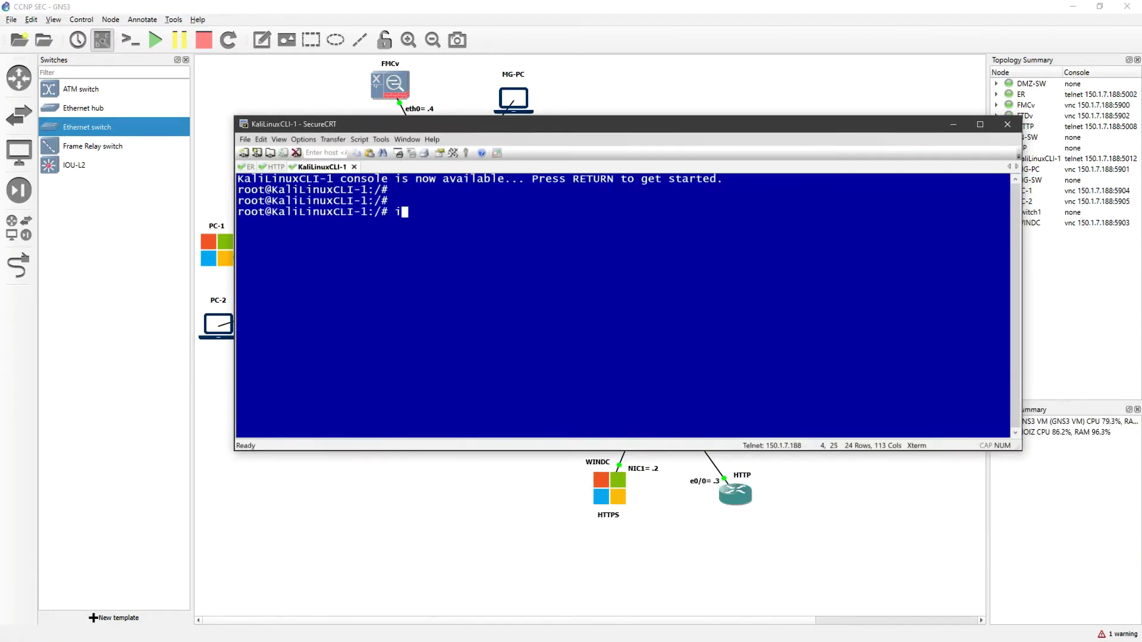
pyautogui.write('p addr add')
pyautogui.write(' 150.1')
pyautogui.press('BackSpace')
pyautogui.press('BackSpace')
pyautogui.press('BackSpace')
pyautogui.press('BackSpace')
pyautogui.press('BackSpace')
pyautogui.press('BackSpace')
pyautogui.write('92.168.122.100/24 dev eth0')
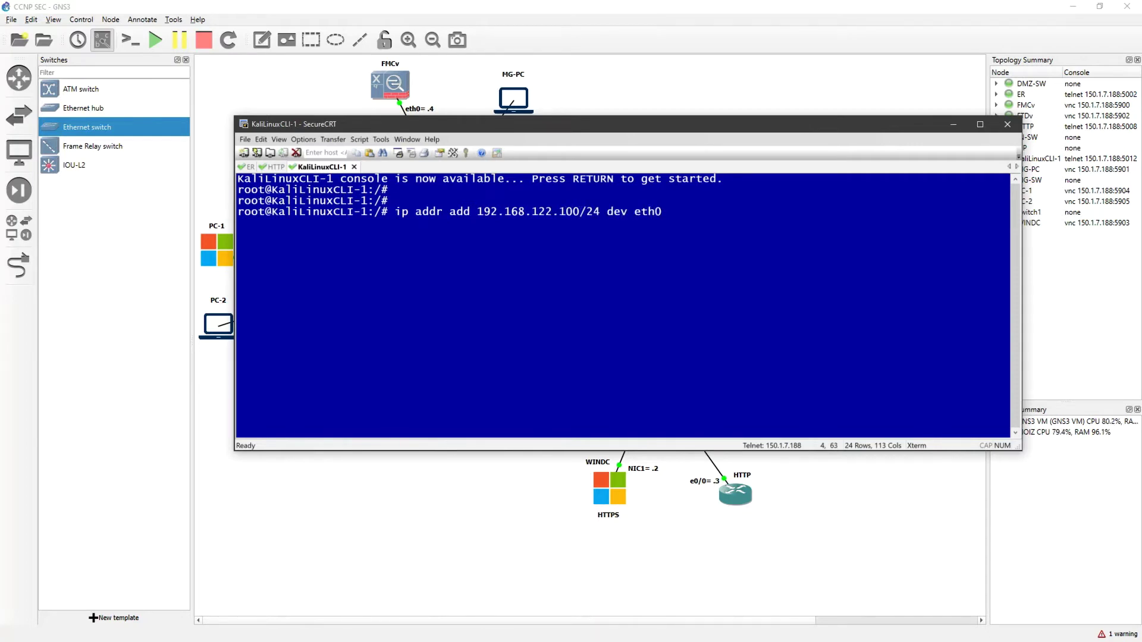
pyautogui.moveTo(666, 122); pyautogui.dragTo(608, 119)
pyautogui.press('Return')
pyautogui.press('Return')
pyautogui.press('Return')
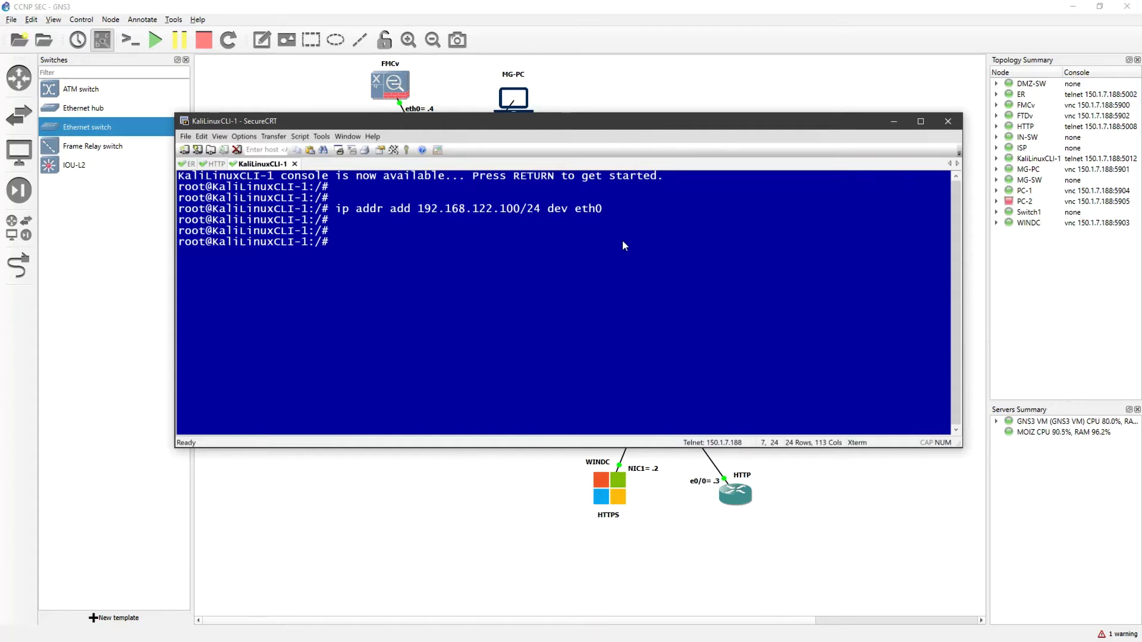
# Start the PostgreSQL service on Kali with service postgresql start
pyautogui.write('service postgresql star')
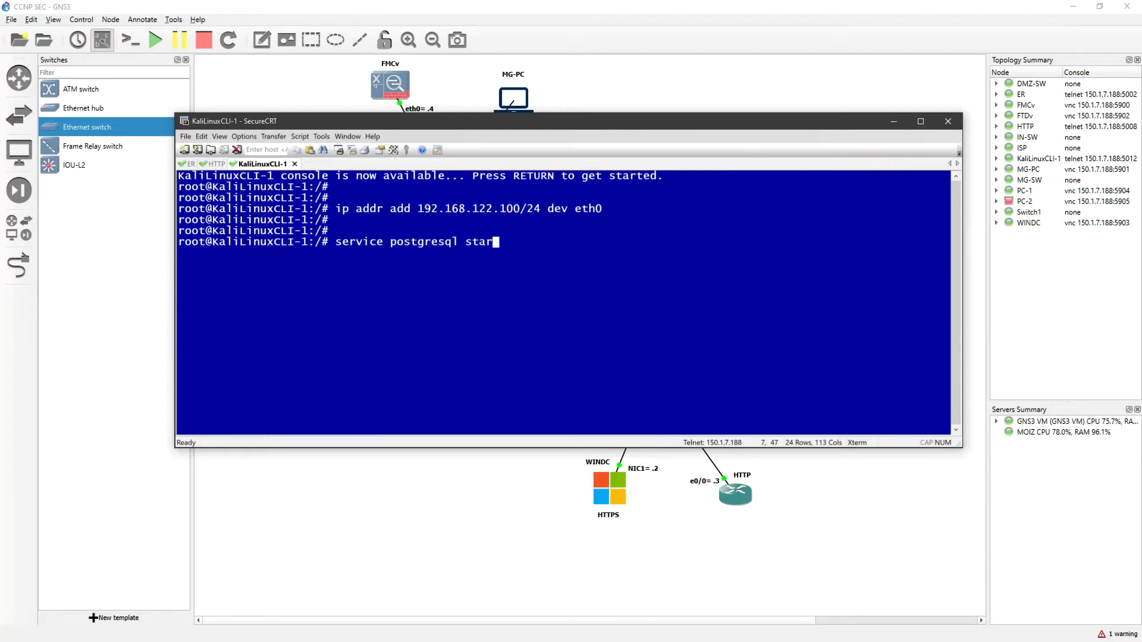
pyautogui.write('t')
pyautogui.press('Return')
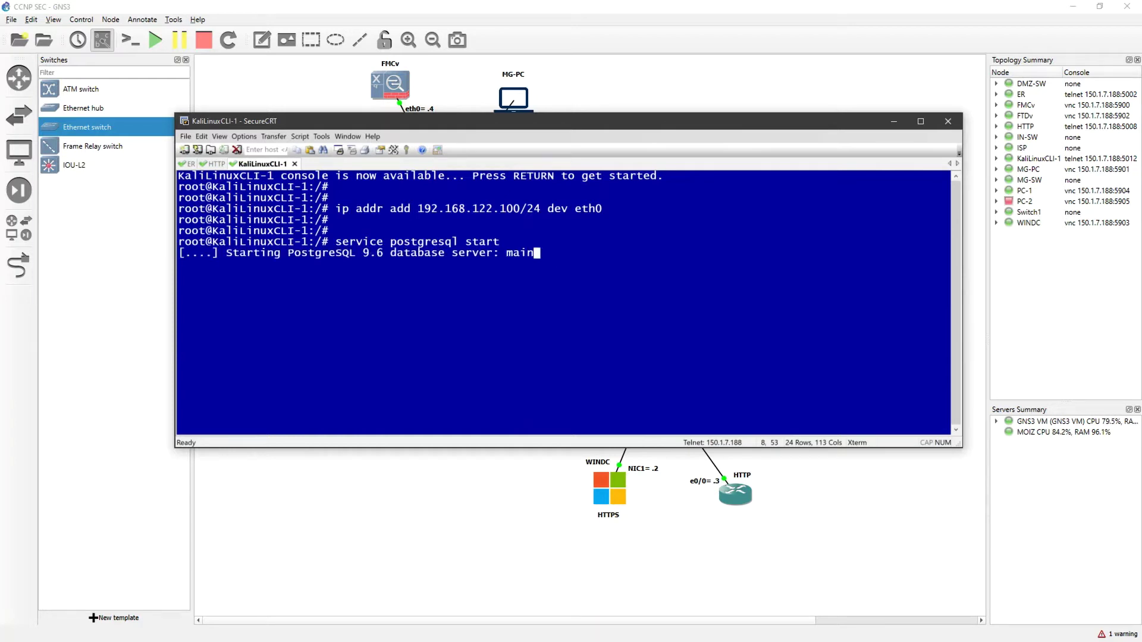
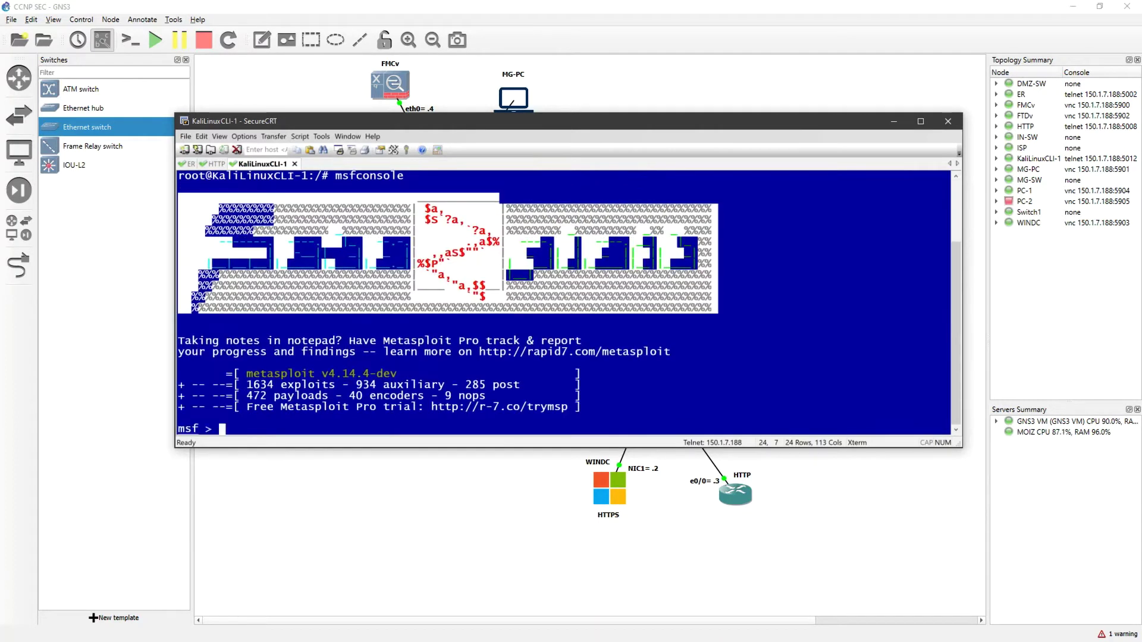
# Begin a use command for a windows module at the Metasploit prompt
pyautogui.write('use windows')
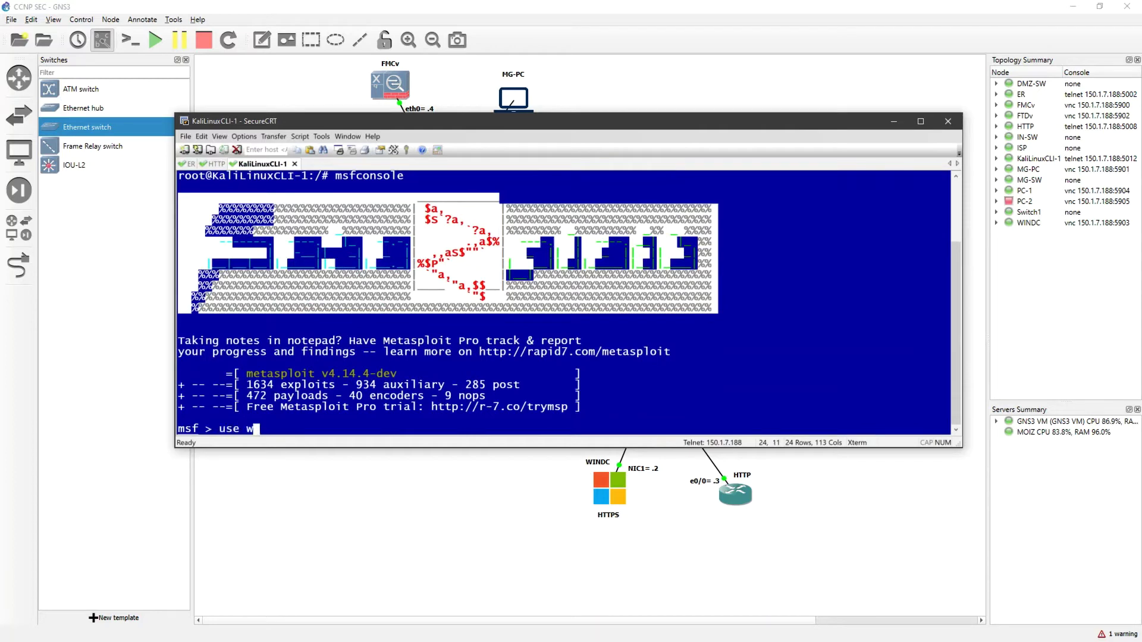
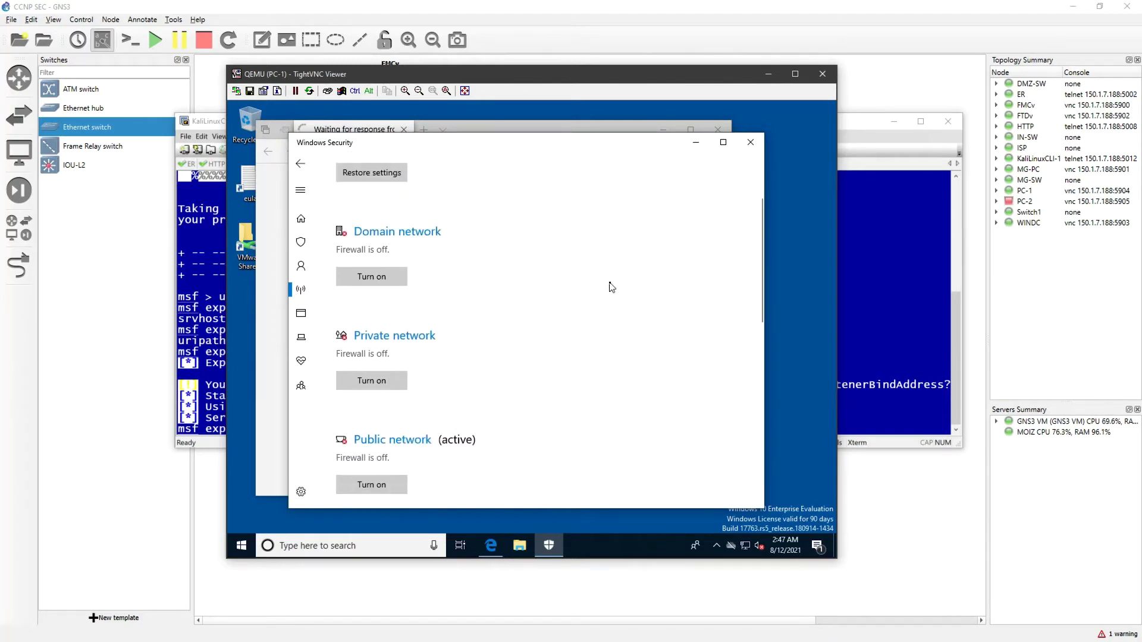
# Minimize Windows Security on PC-1 and switch the browser to its Start tab
pyautogui.click(695, 147)
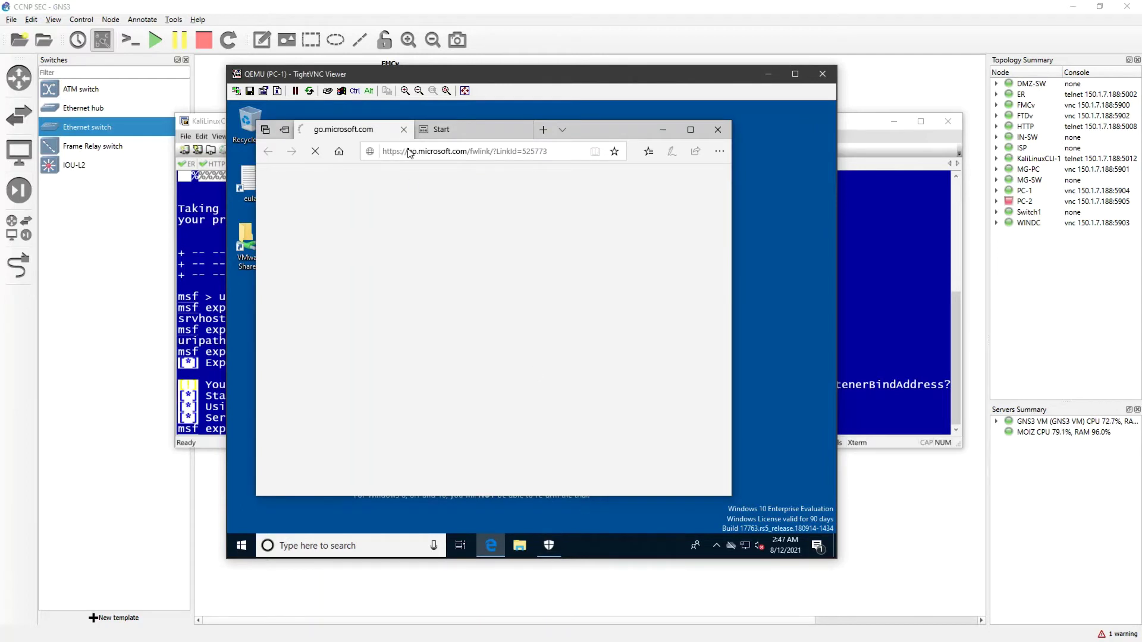
pyautogui.click(488, 136)
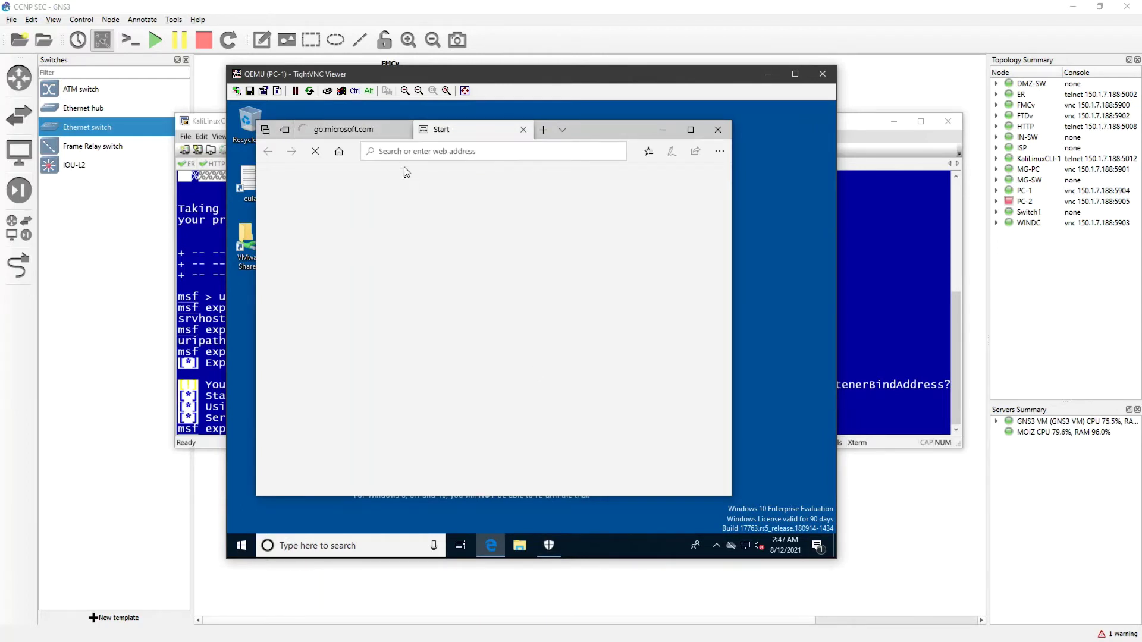
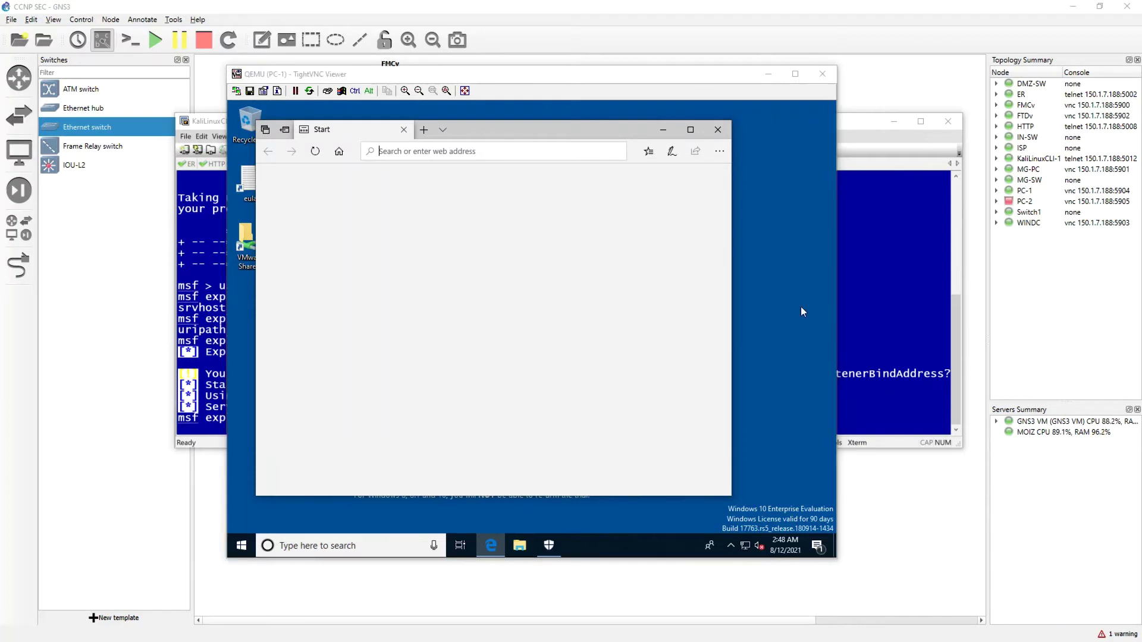
# Switch to the Firepower Management Center session and view the intrusion events, followed by the connection events
pyautogui.hotkey('alt', 'Tab')
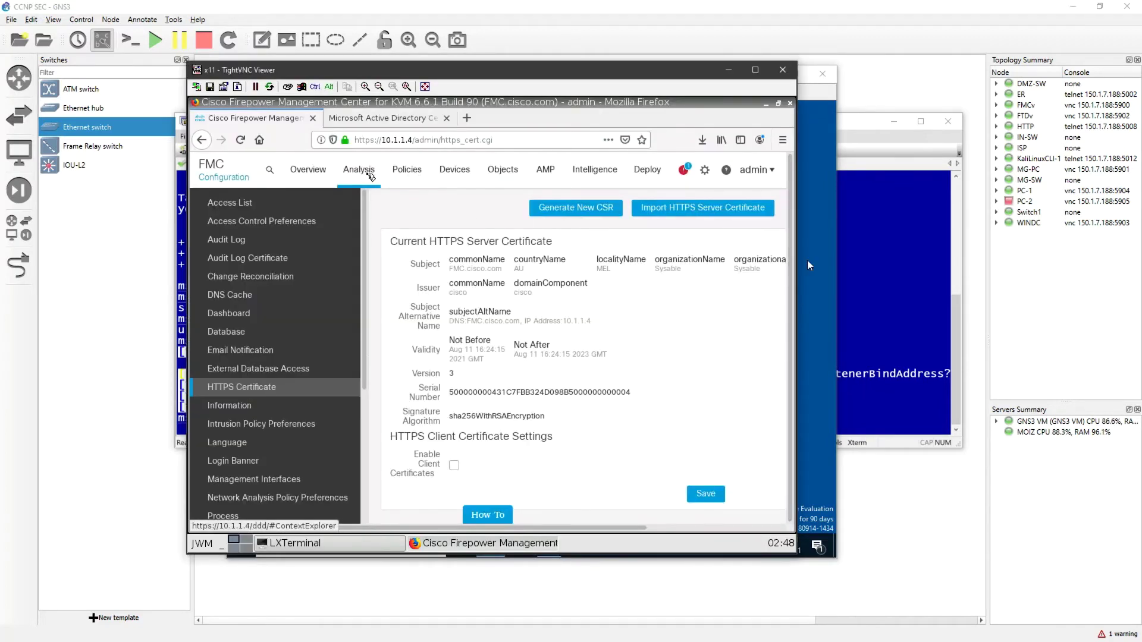
pyautogui.moveTo(359, 171)
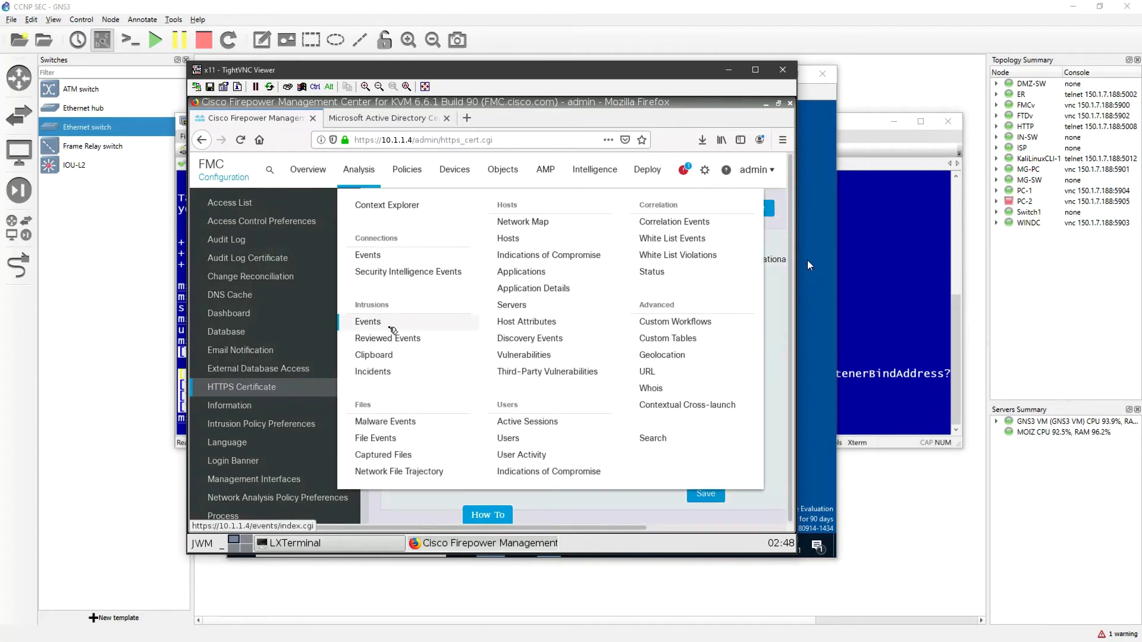
pyautogui.click(386, 323)
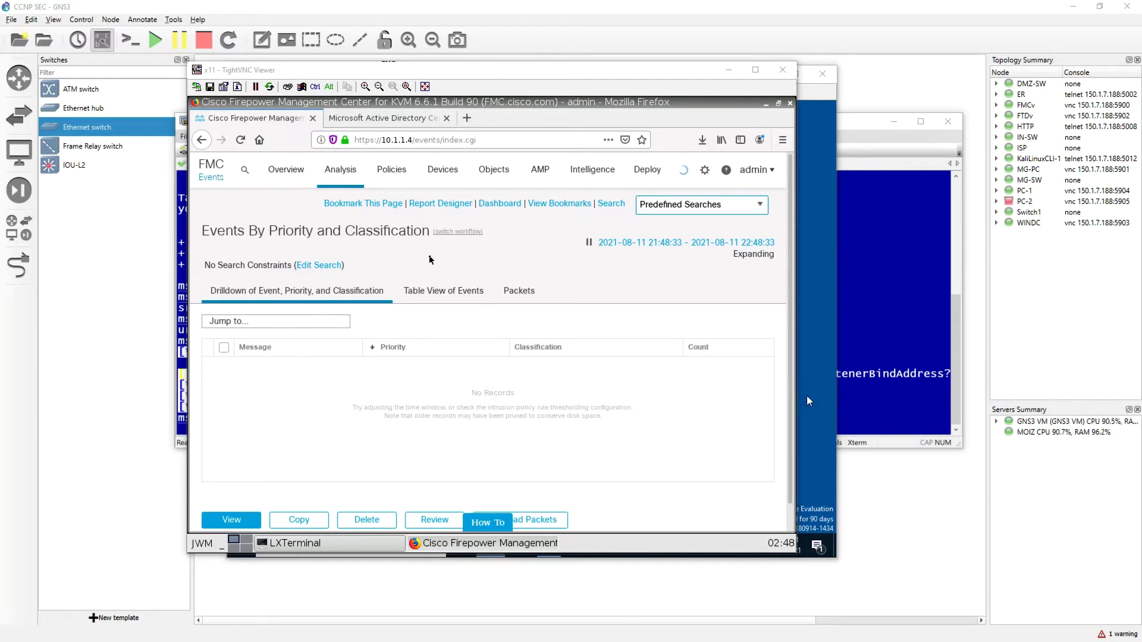
pyautogui.click(342, 173)
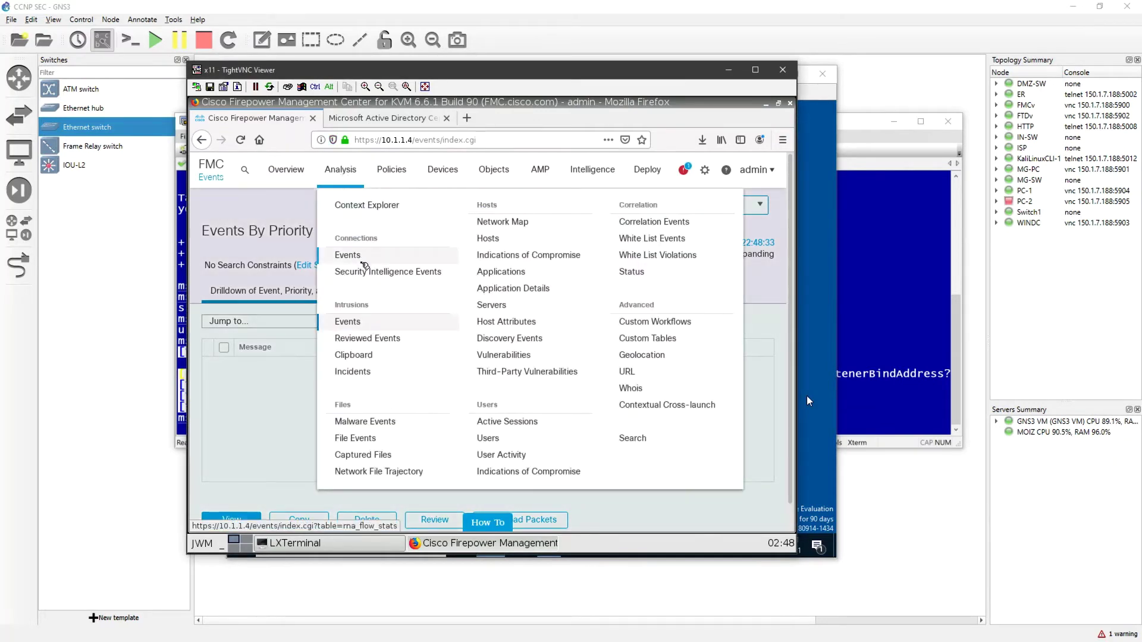
pyautogui.click(356, 260)
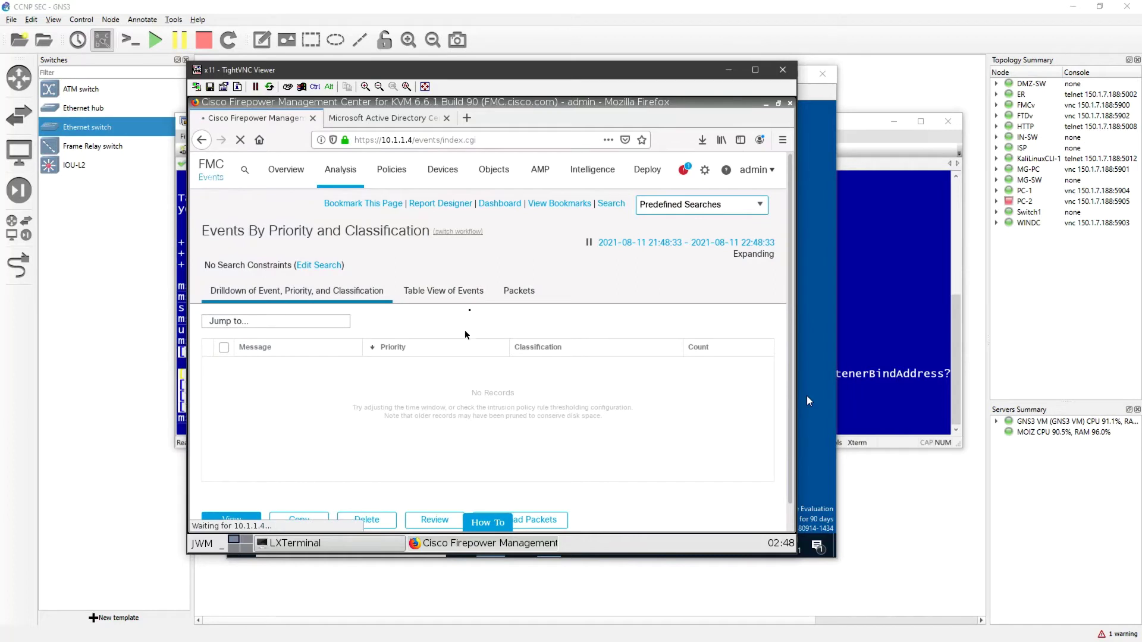
# Close the Microsoft Active Directory browser tab and drill down into the connection event from 10.1.3.2 to 192.168.122.100 on port 8080
pyautogui.click(446, 118)
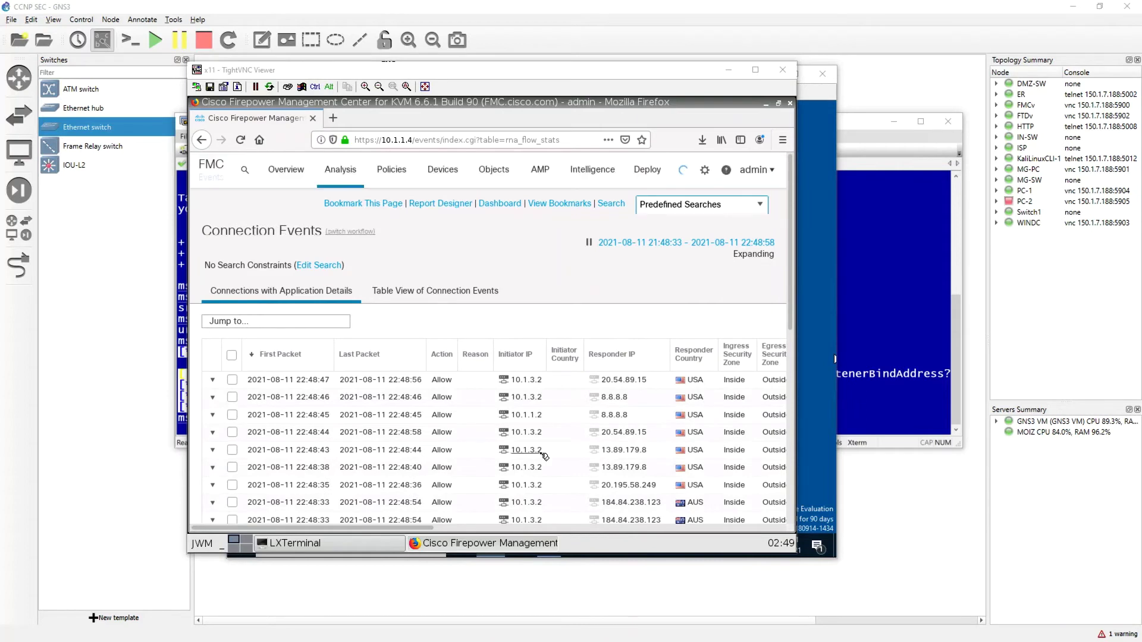
pyautogui.scroll(-2, 568, 468)
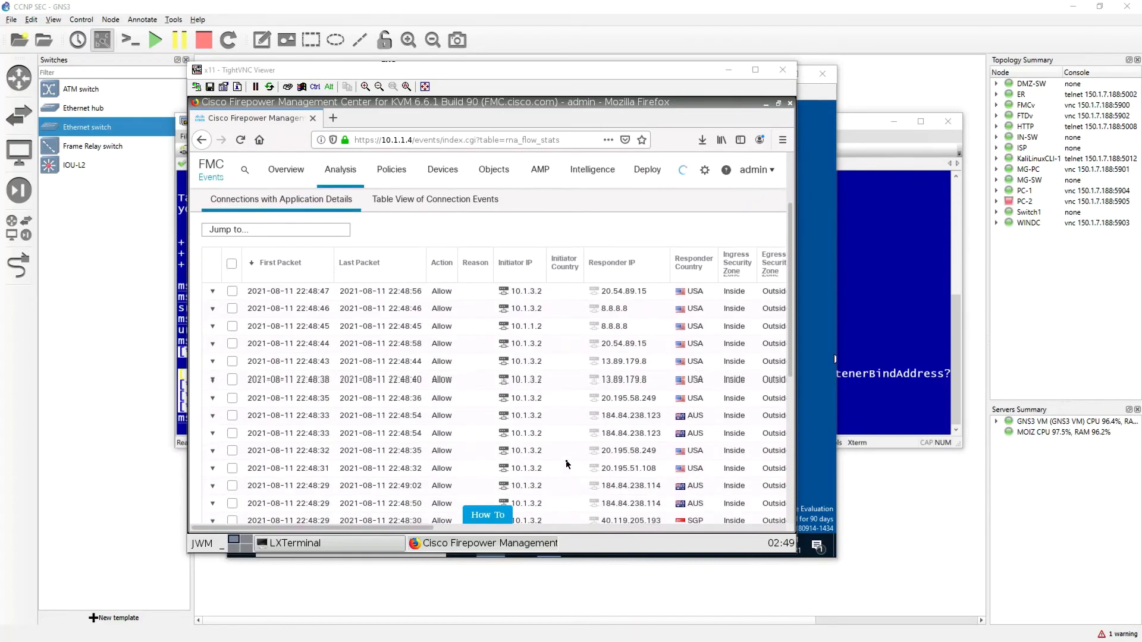
pyautogui.scroll(-6, 568, 468)
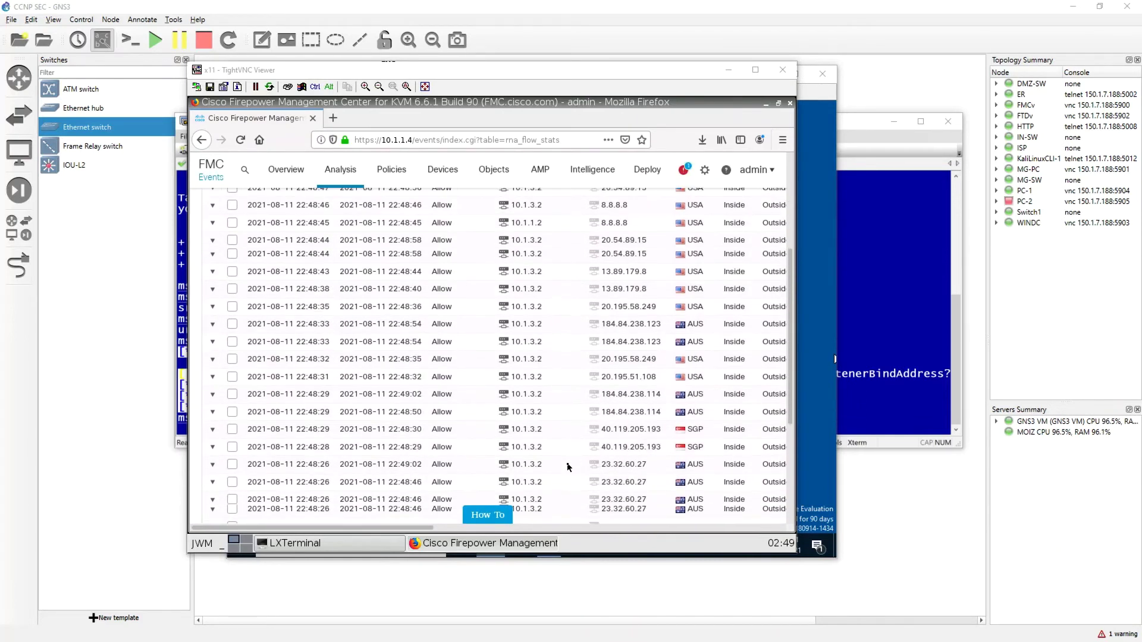
pyautogui.click(621, 481)
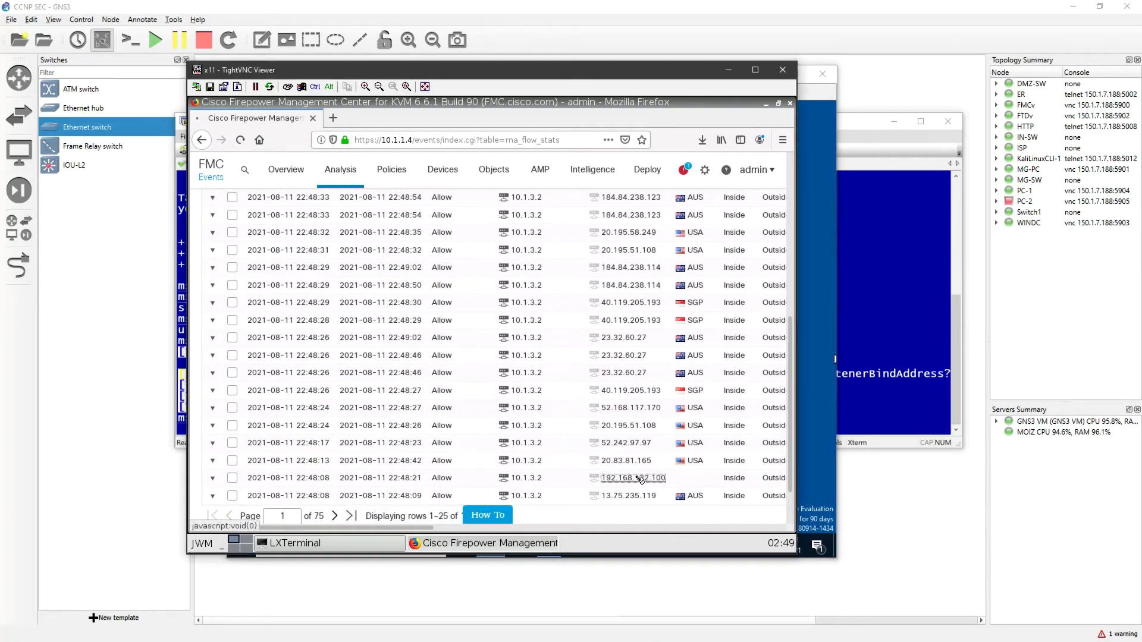
pyautogui.click(517, 525)
pyautogui.moveTo(516, 526); pyautogui.dragTo(536, 526)
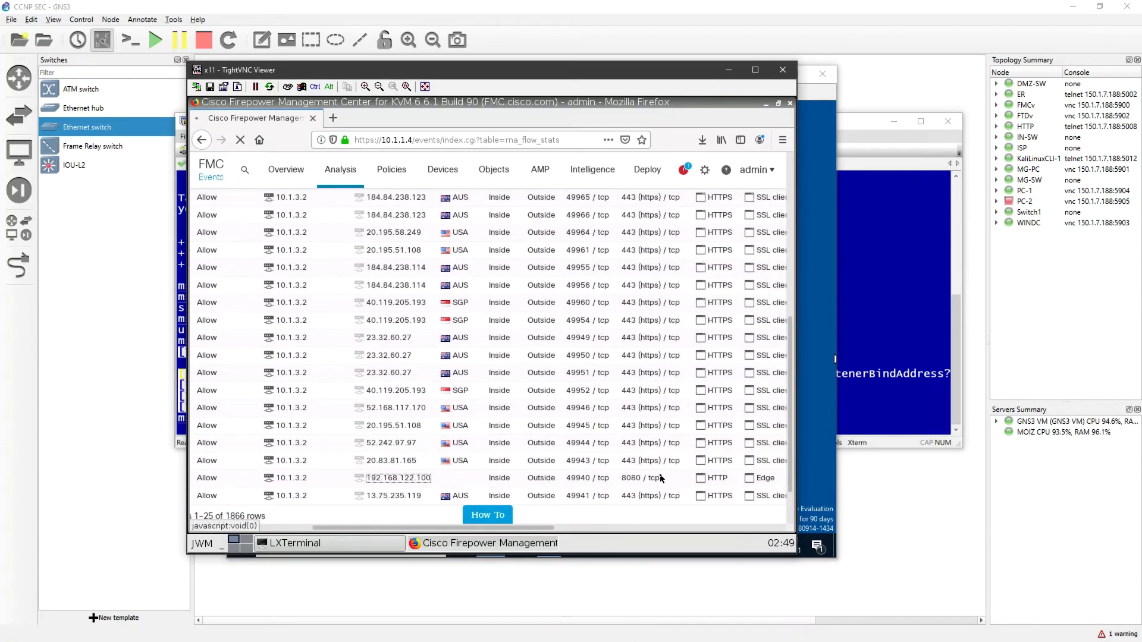
pyautogui.click(641, 480)
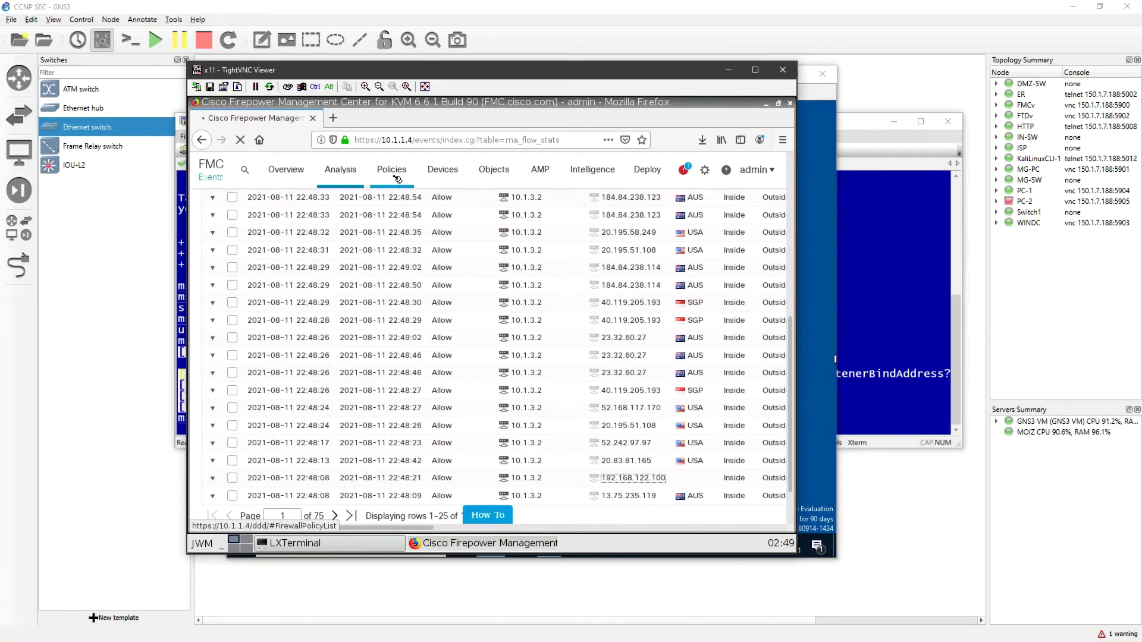
# Create an intrusion policy named INTR with Maximum Detection as its base policy
pyautogui.click(397, 177)
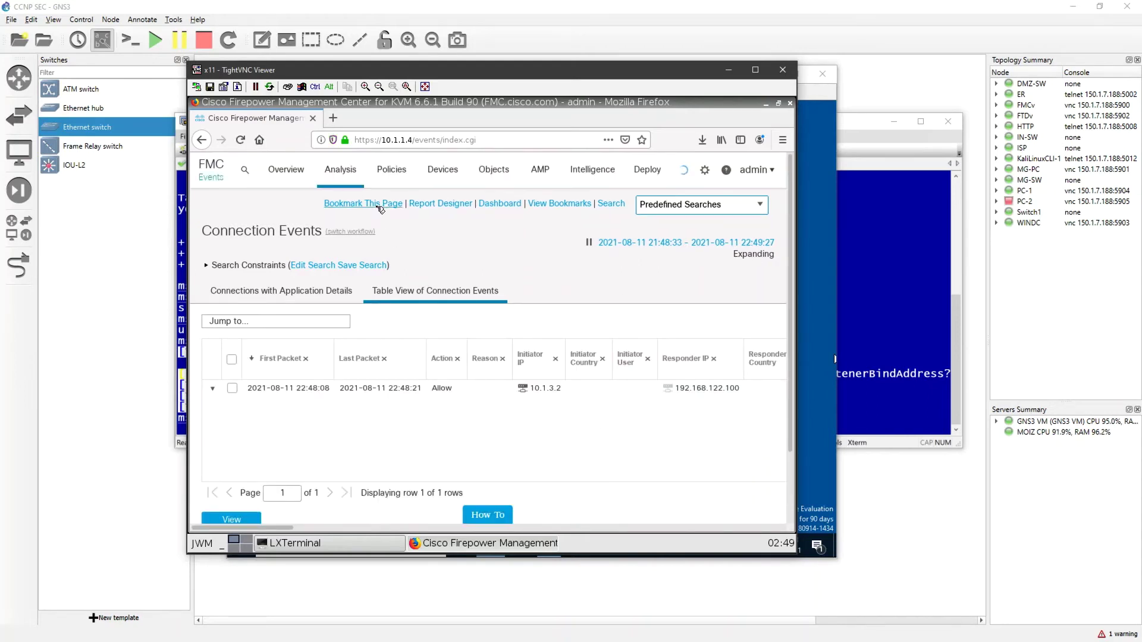
pyautogui.moveTo(392, 174)
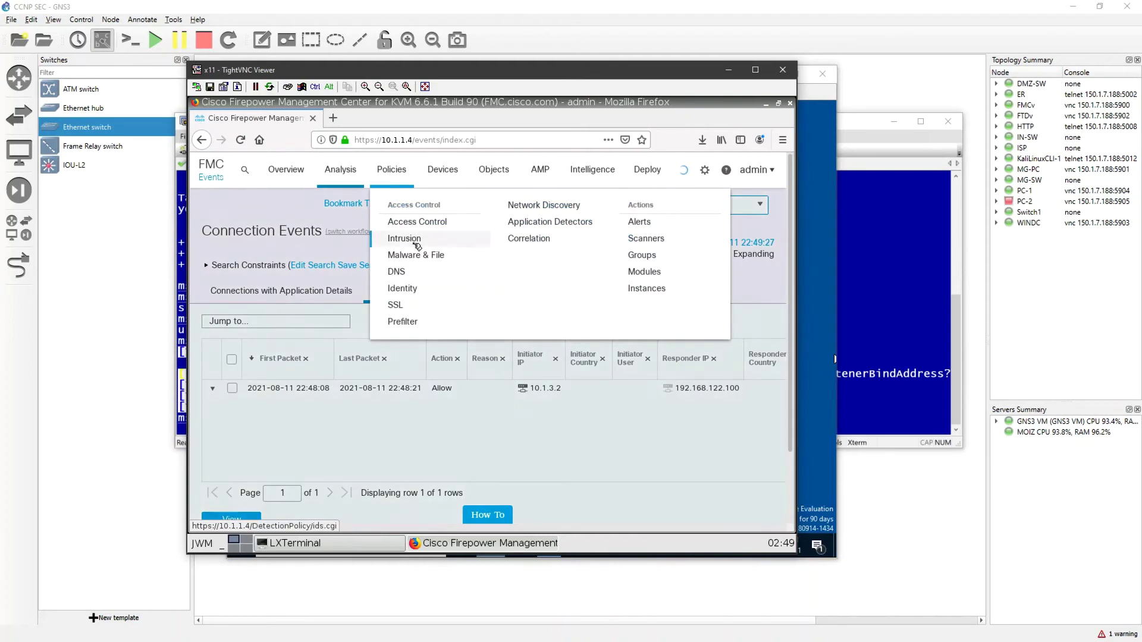
pyautogui.click(407, 238)
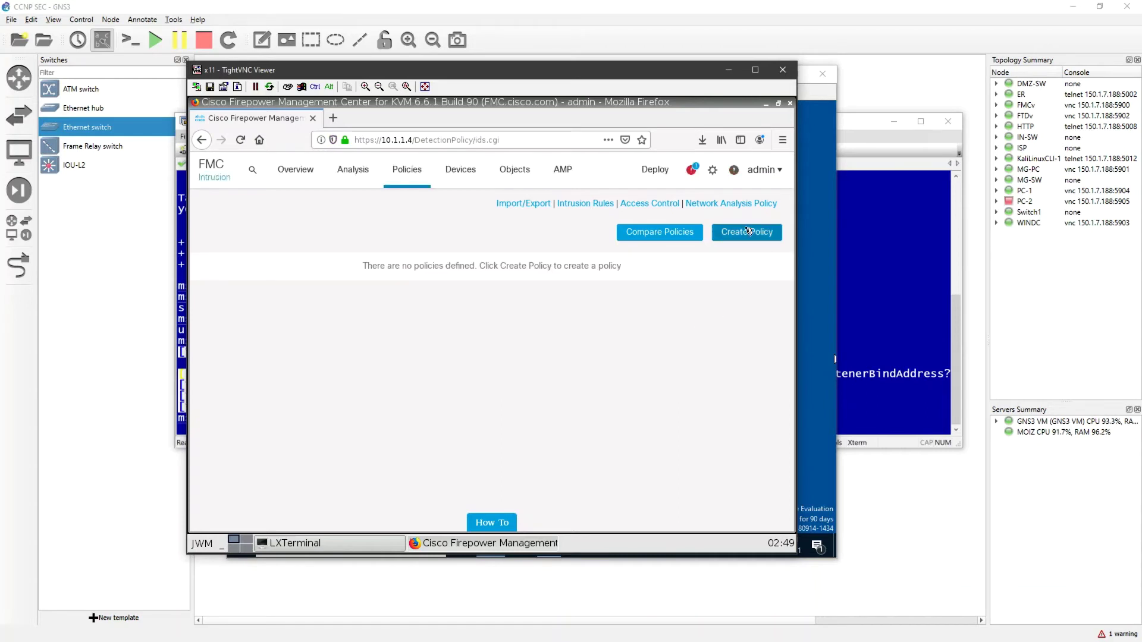
pyautogui.click(744, 232)
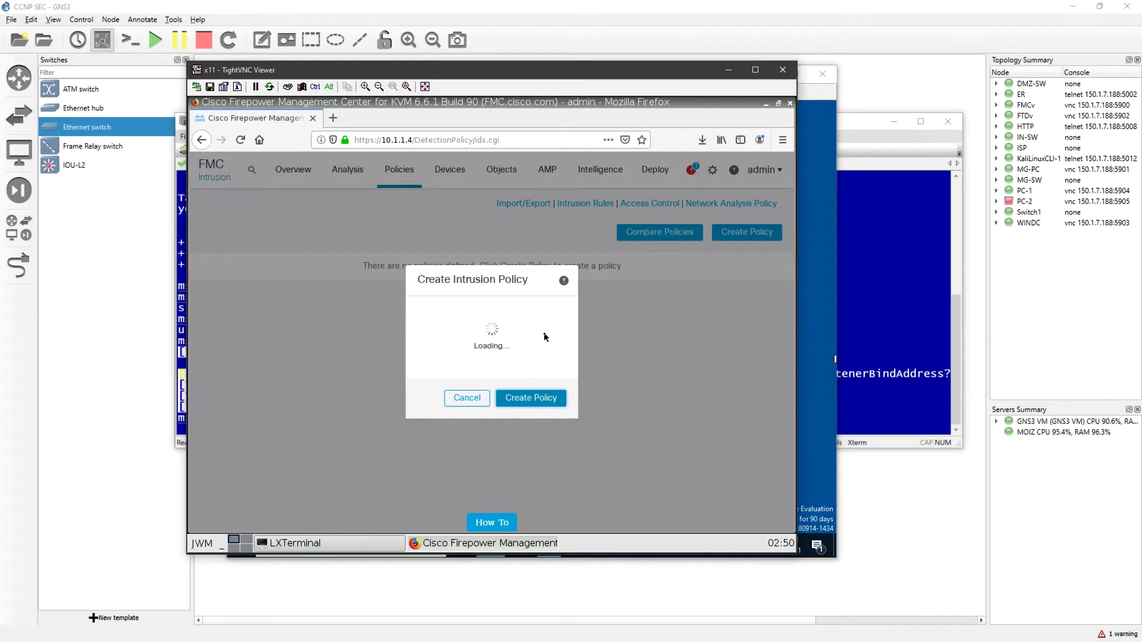
pyautogui.write('INTR')
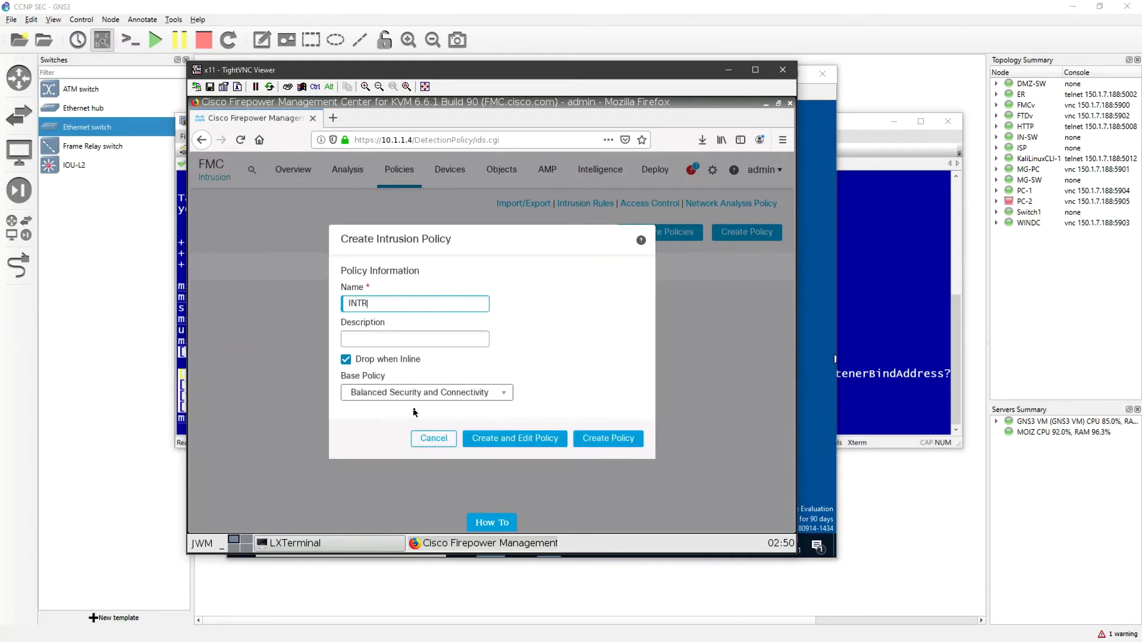
pyautogui.click(485, 394)
pyautogui.click(416, 455)
pyautogui.click(457, 394)
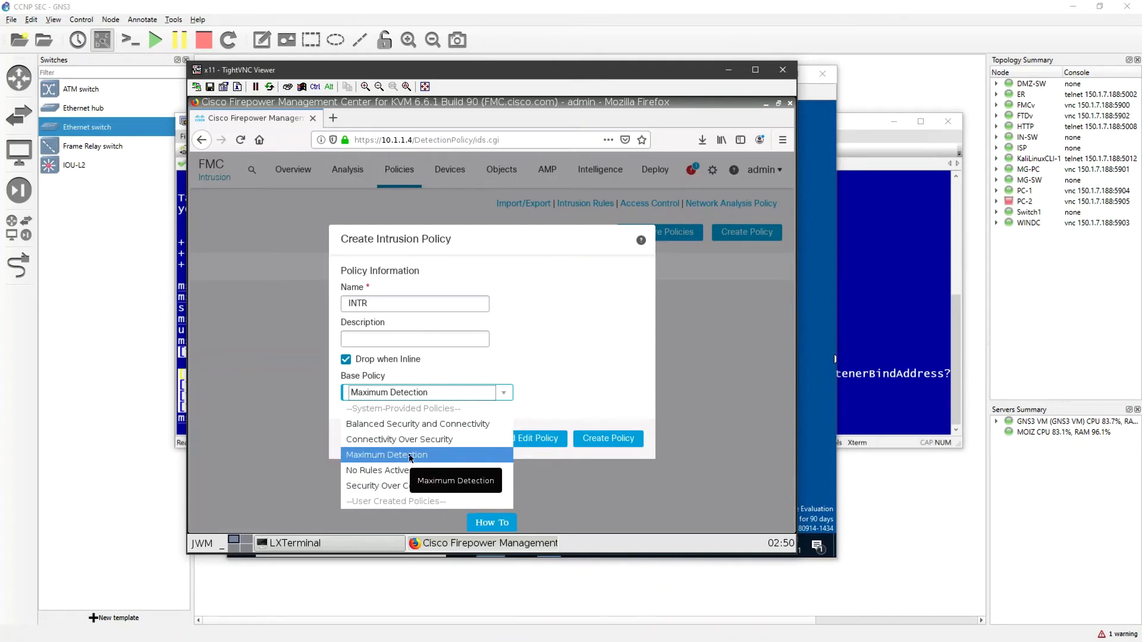
pyautogui.click(419, 455)
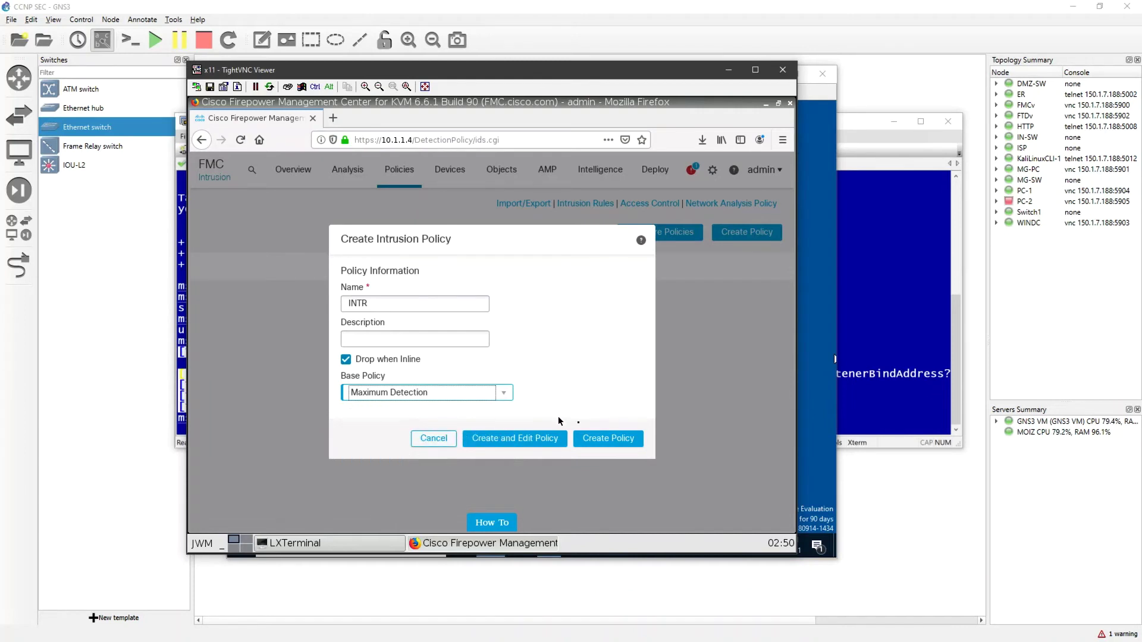
pyautogui.click(597, 443)
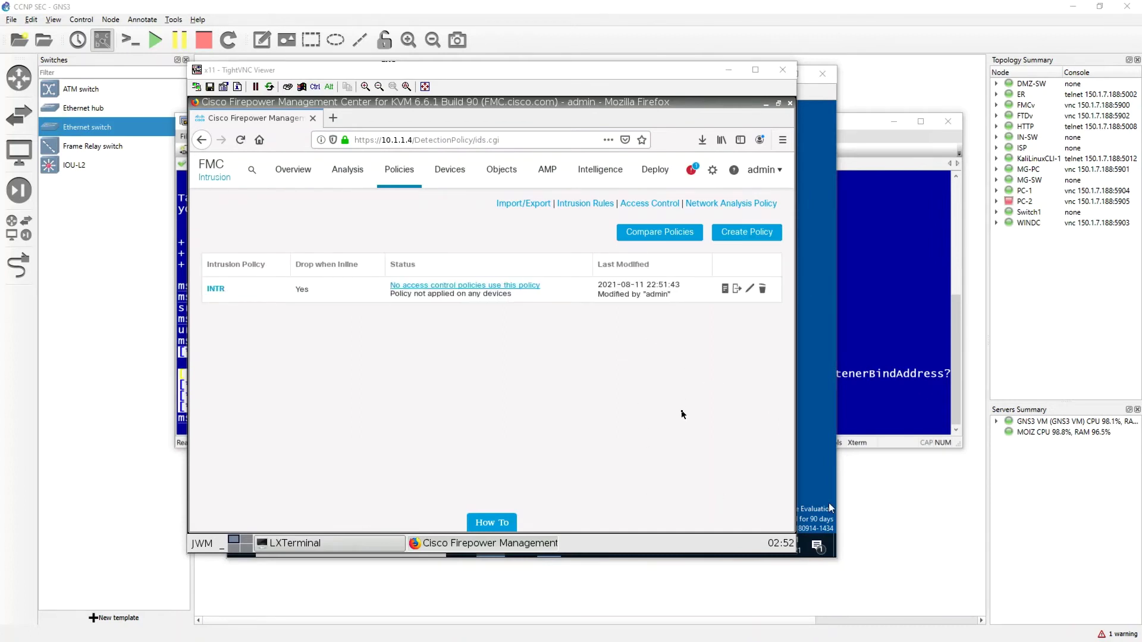
# Open Rule1 of the BLOCK access control policy for editing and reduce the browser zoom to 80%
pyautogui.click(399, 170)
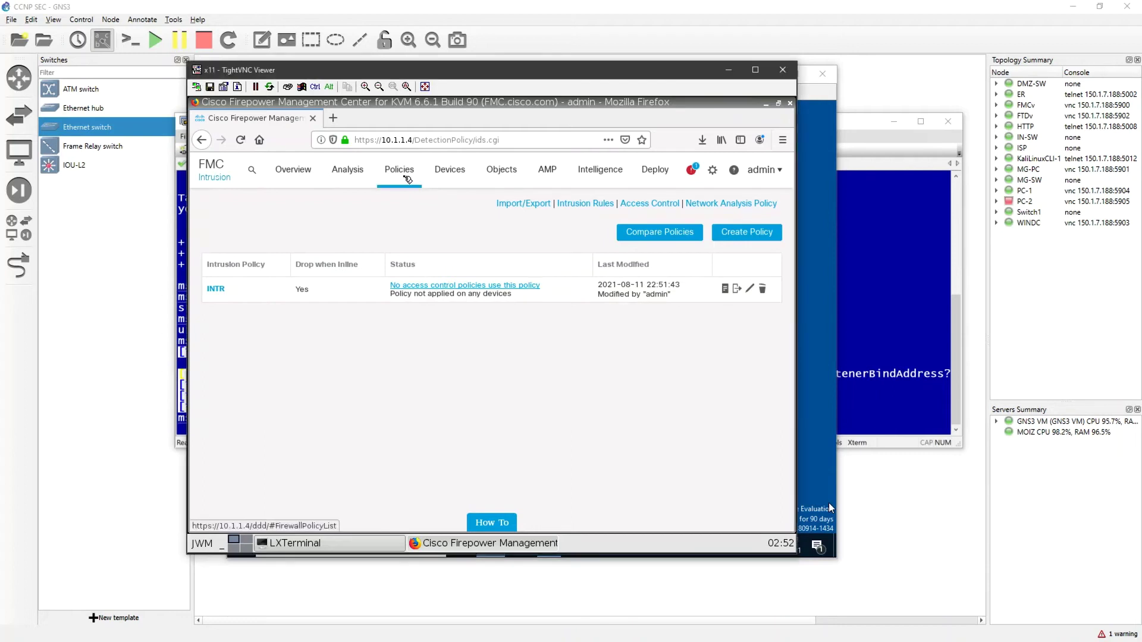
pyautogui.click(427, 226)
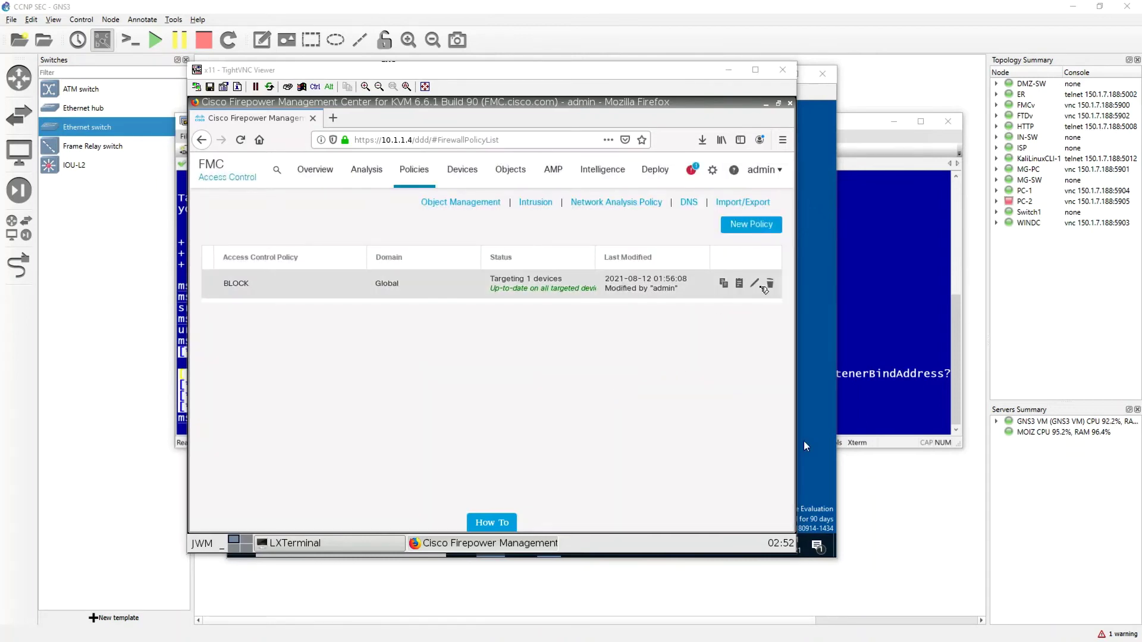
pyautogui.click(756, 283)
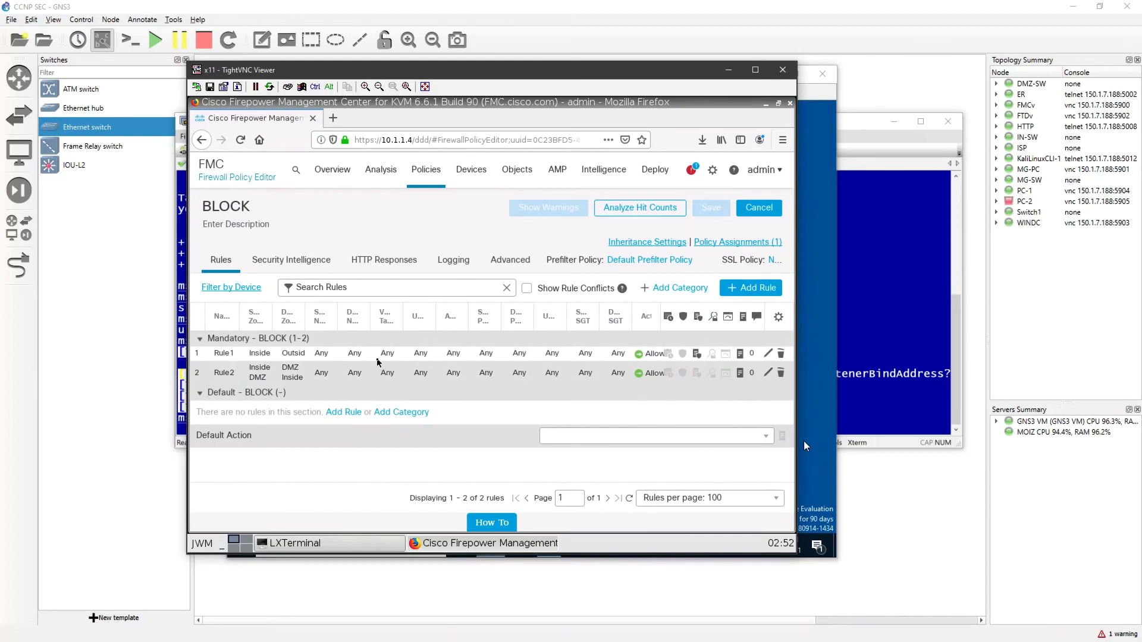
pyautogui.click(768, 354)
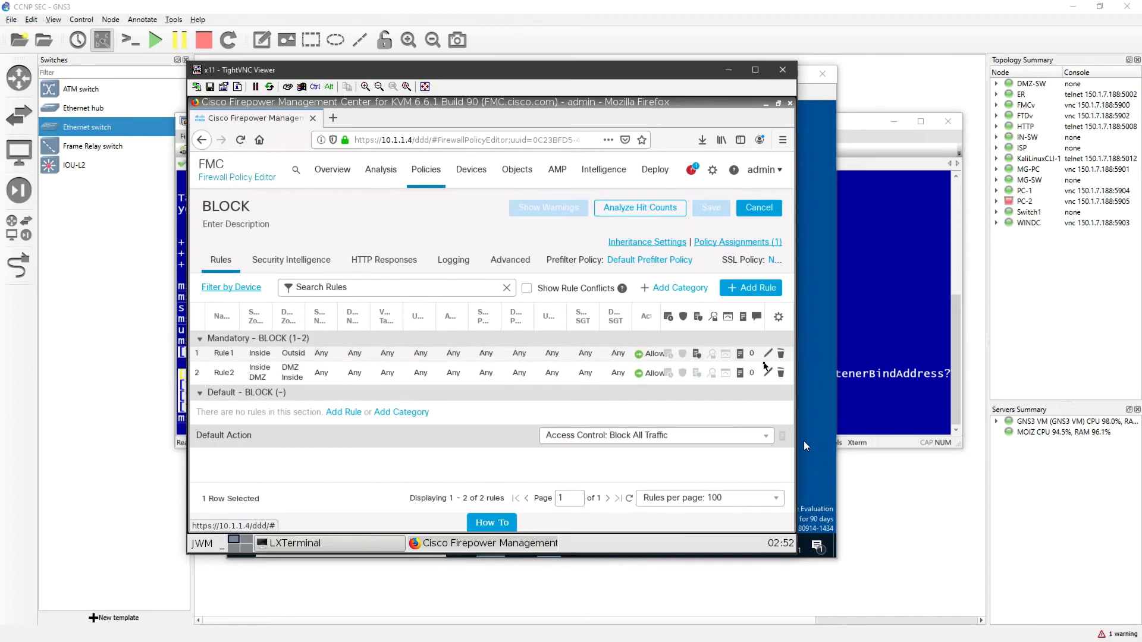
pyautogui.click(768, 353)
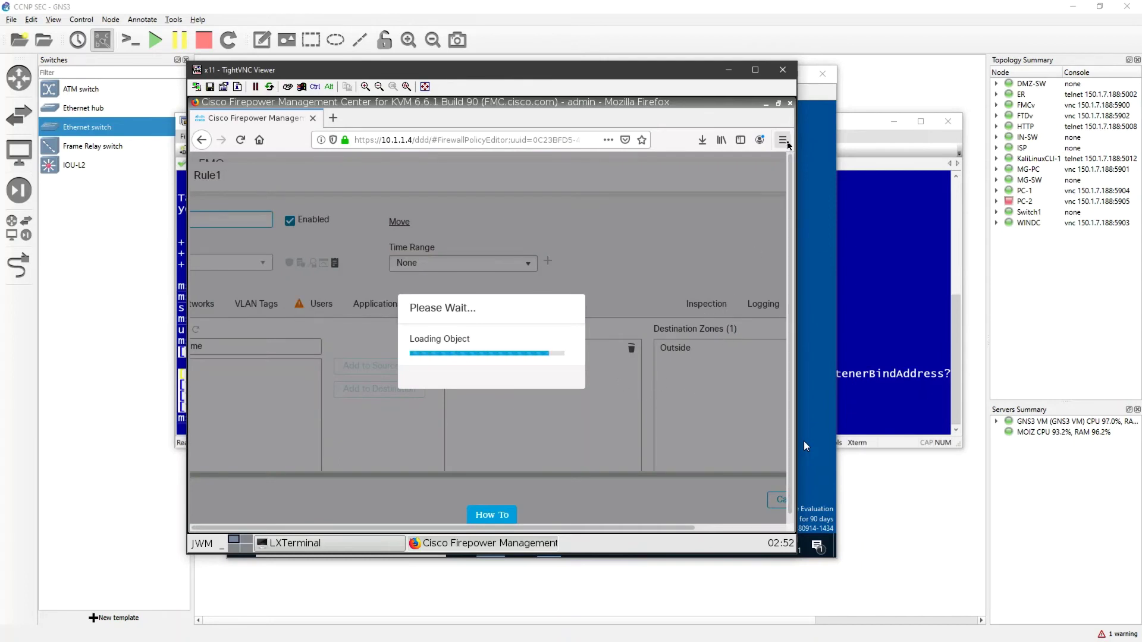
pyautogui.click(783, 140)
pyautogui.click(695, 256)
pyautogui.click(696, 257)
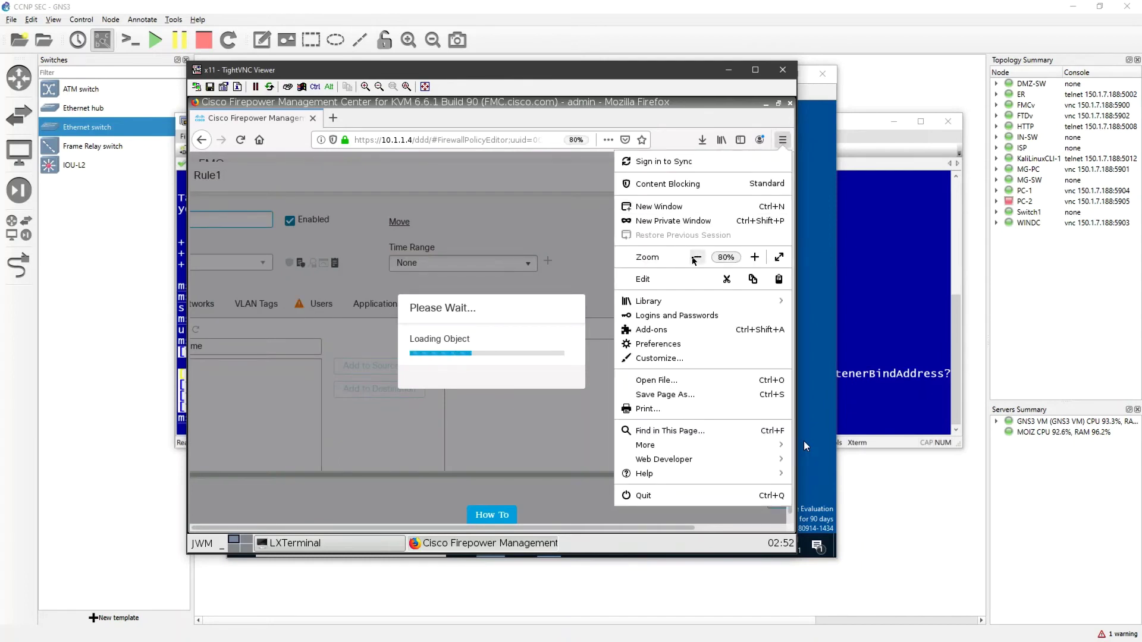
pyautogui.click(585, 229)
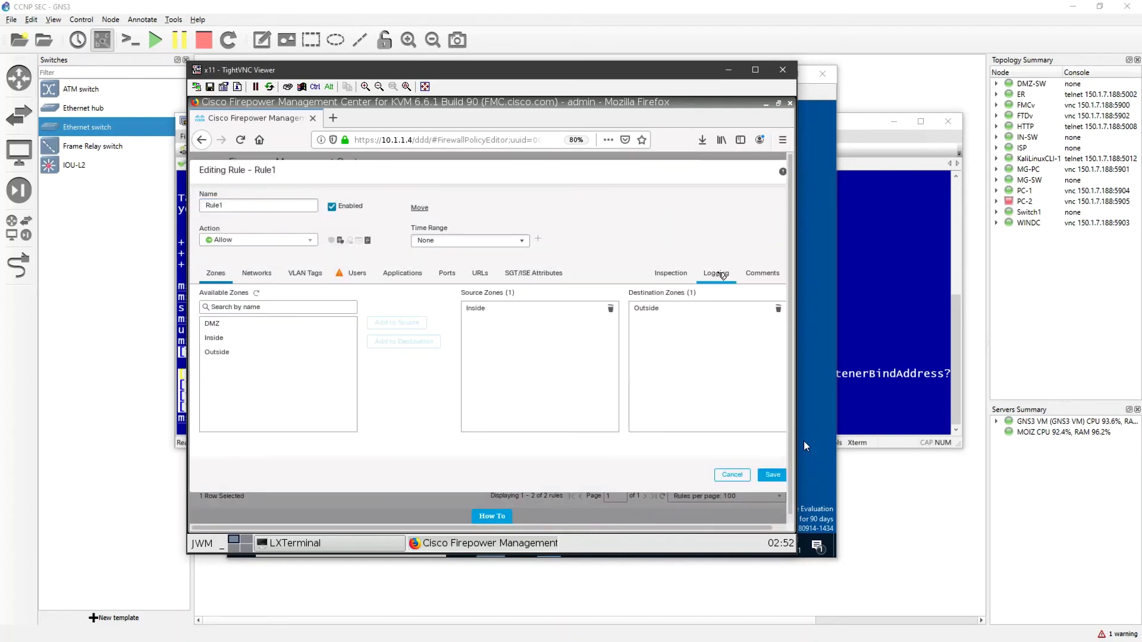
# Assign the INTR intrusion policy to Rule1's inspection settings and save both the rule and the BLOCK policy
pyautogui.click(678, 276)
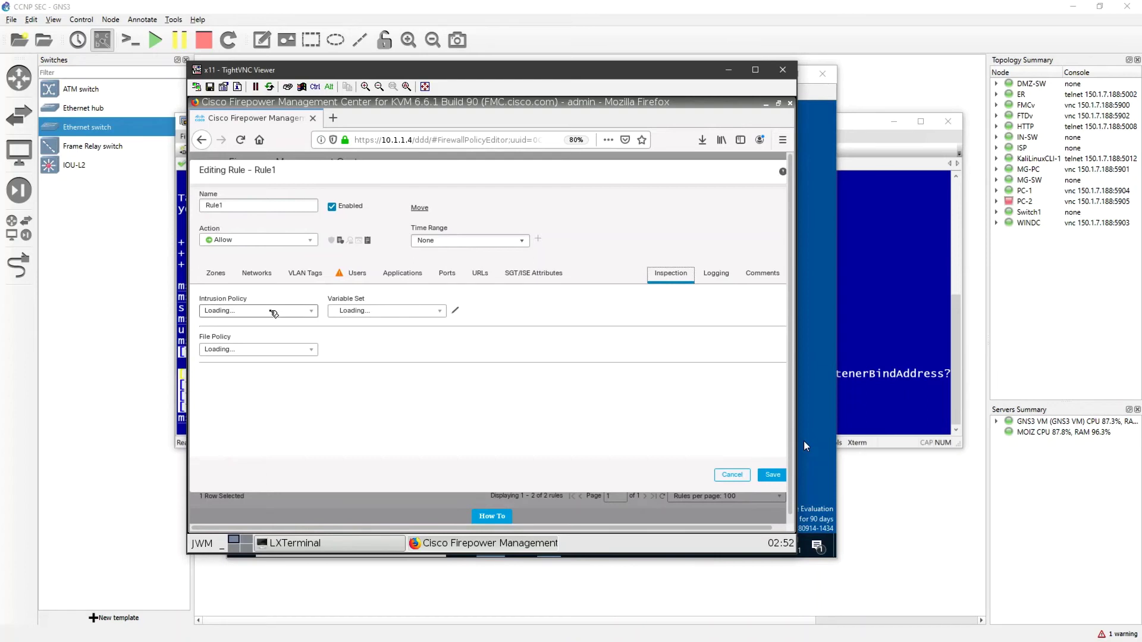
pyautogui.click(313, 312)
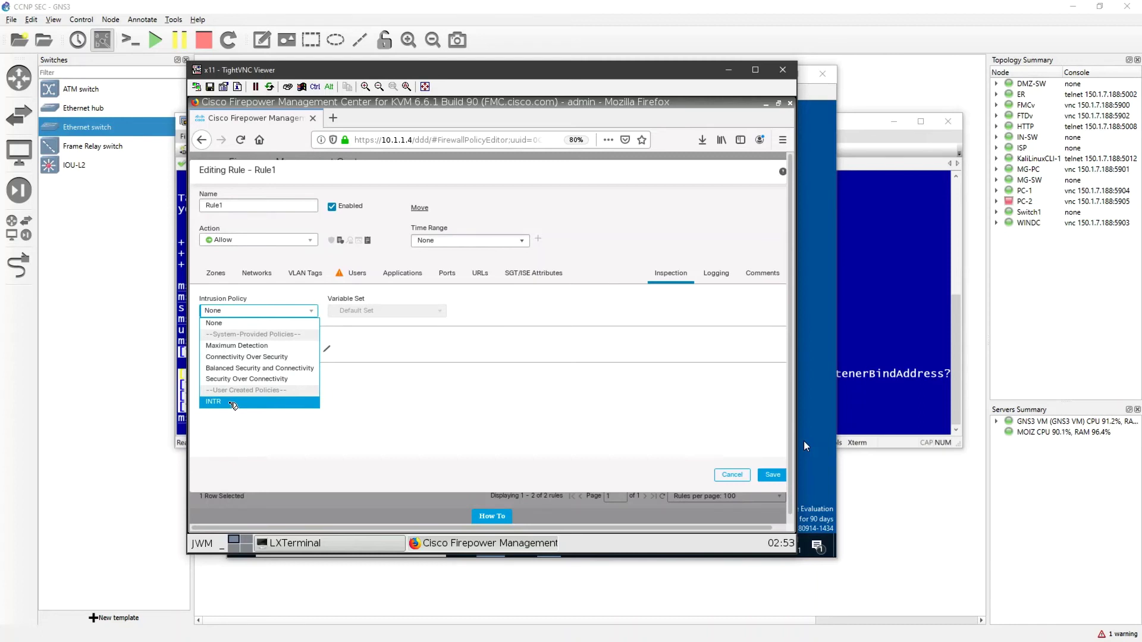
pyautogui.click(233, 404)
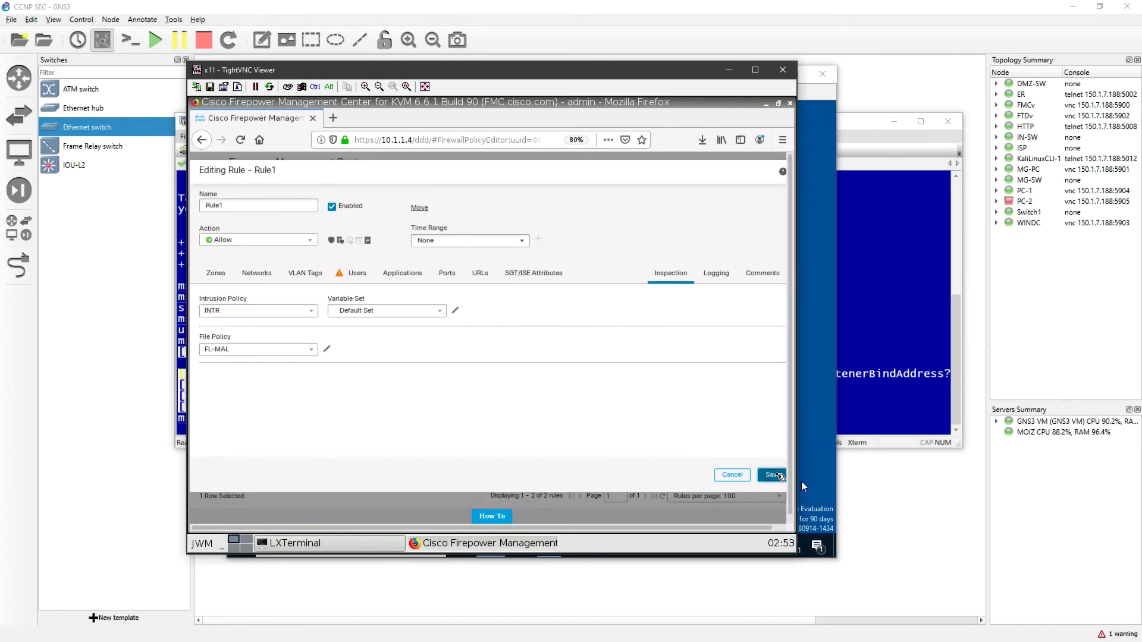
pyautogui.click(772, 475)
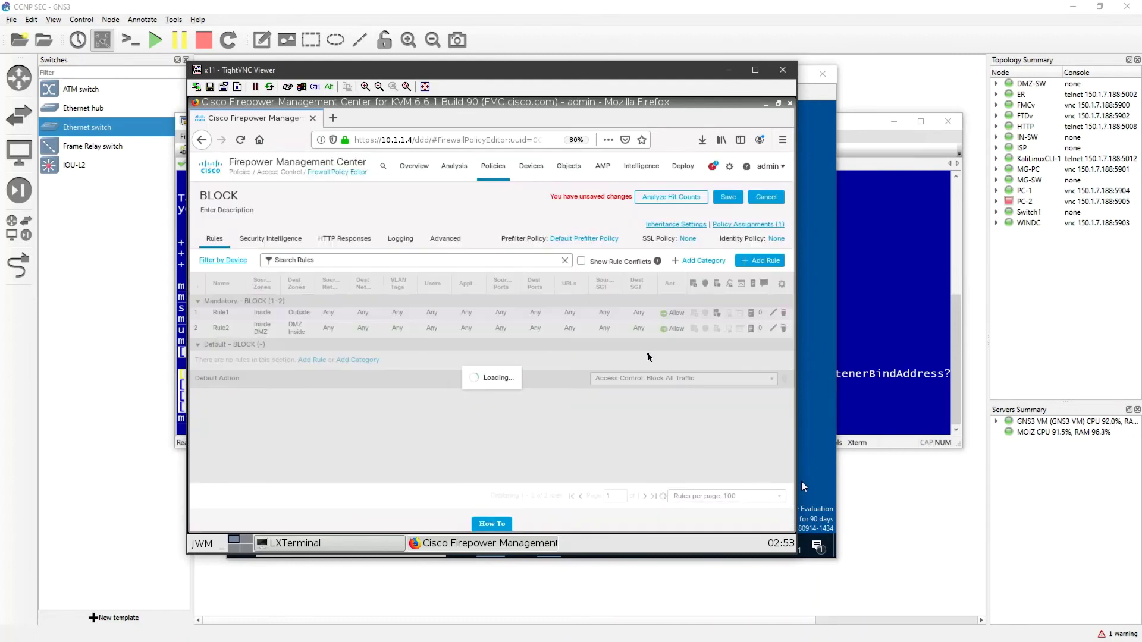
pyautogui.click(725, 198)
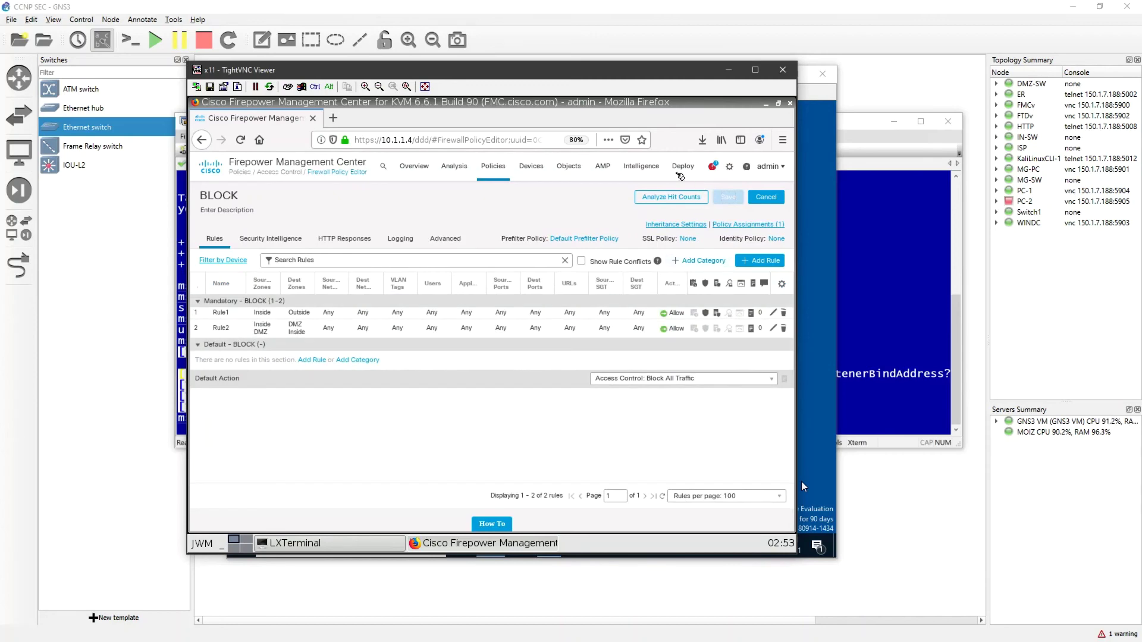
# Deploy the pending policy changes to the FTD1 device
pyautogui.click(687, 198)
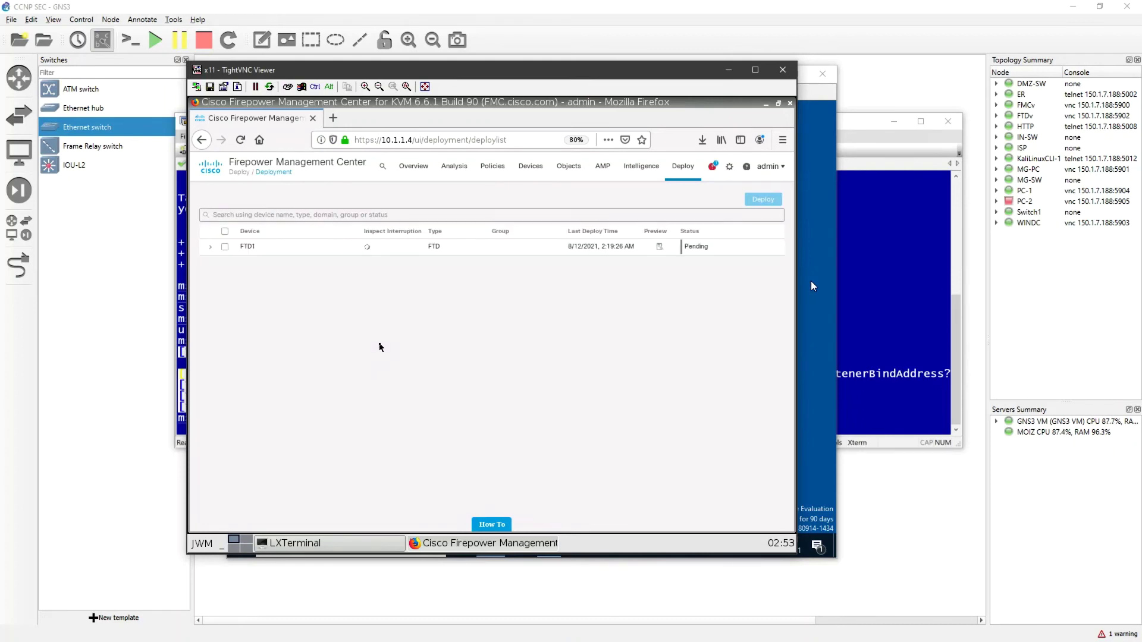
pyautogui.click(225, 246)
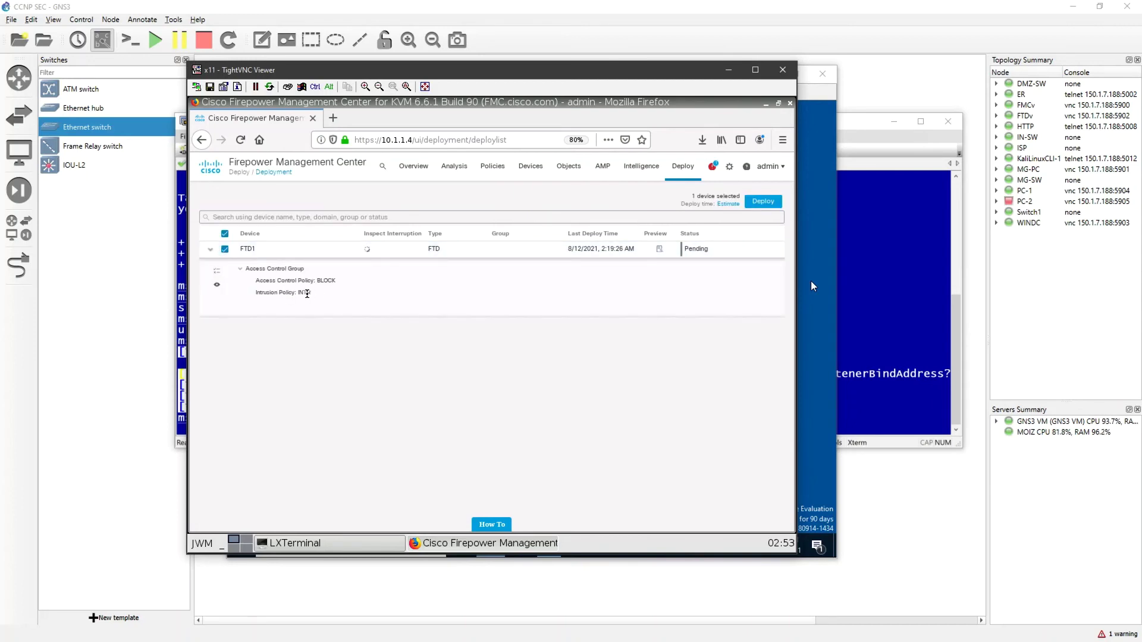
pyautogui.click(763, 201)
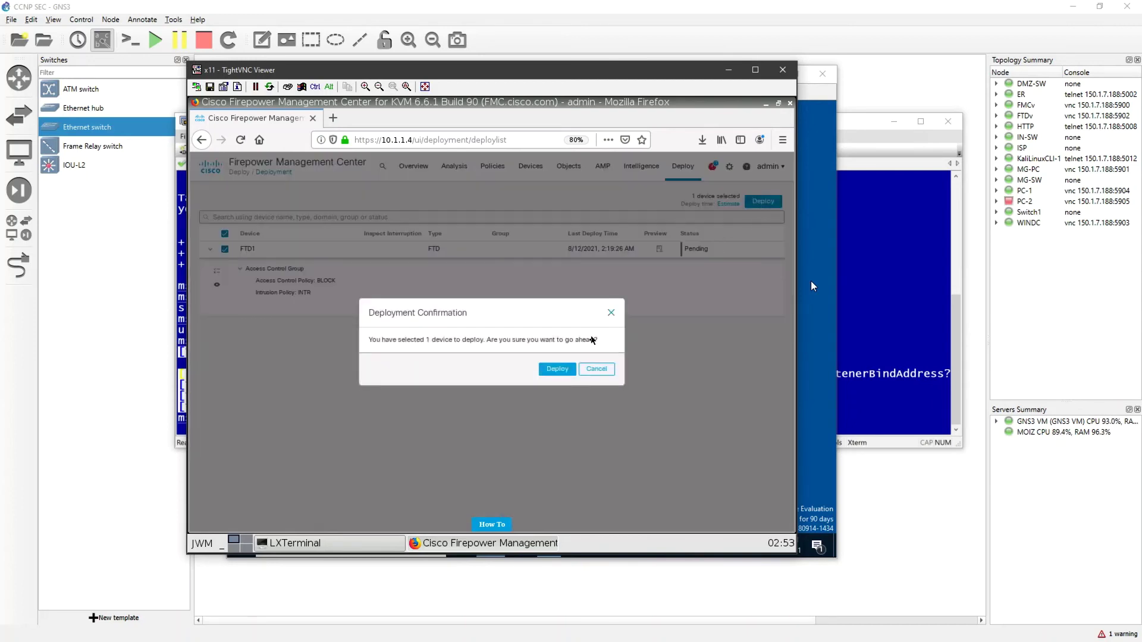
pyautogui.click(557, 369)
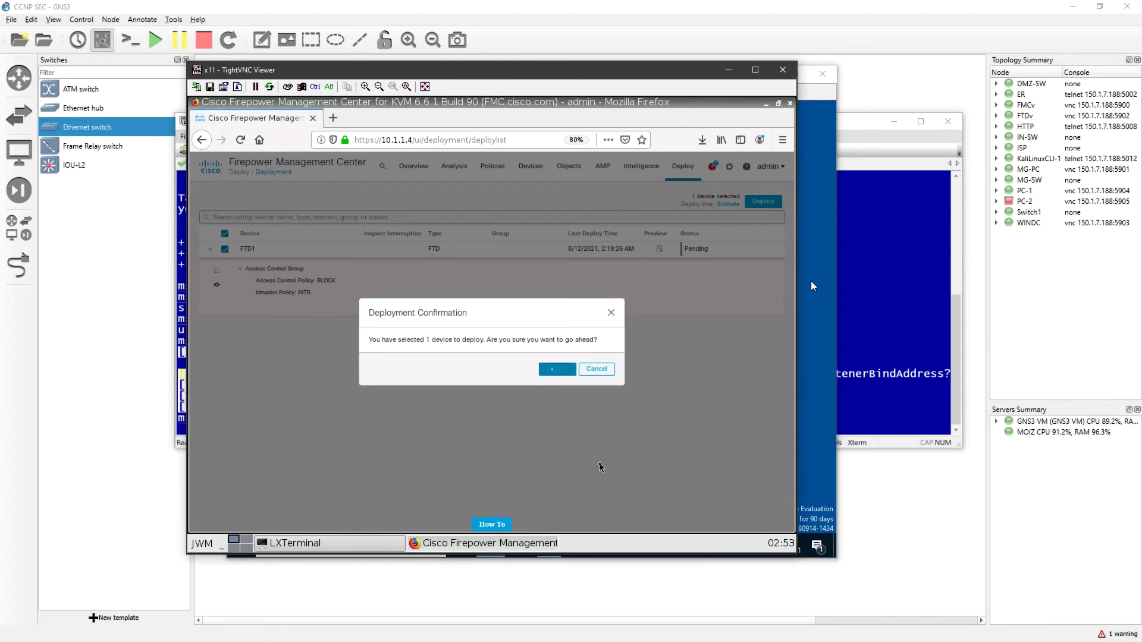
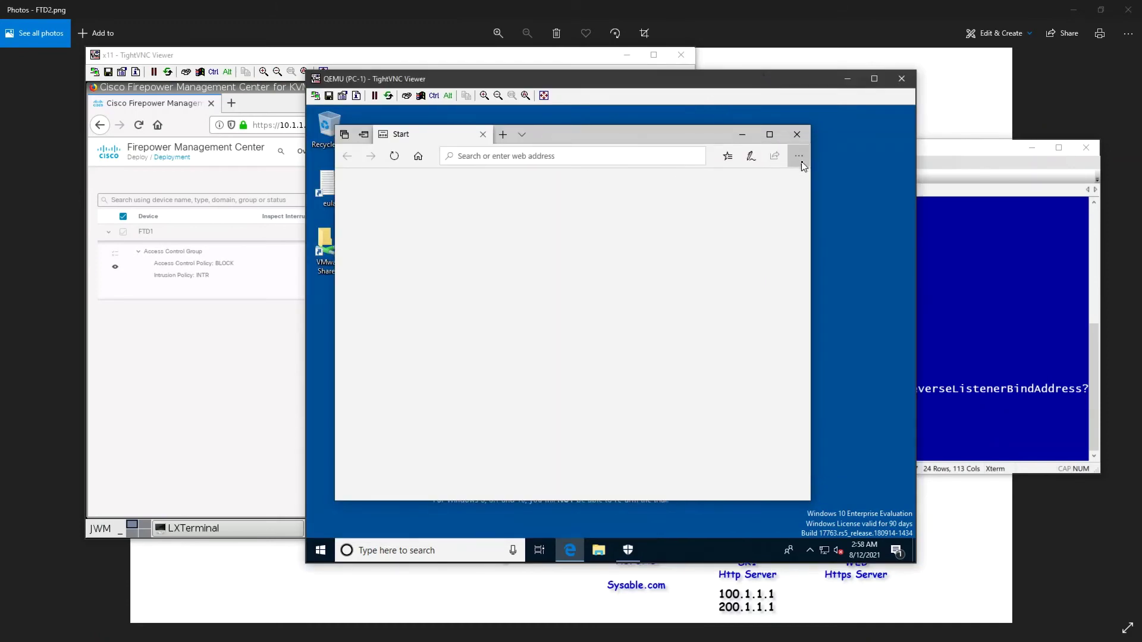
# Open the choice of browsing data to clear in Microsoft Edge's privacy and security settings on PC-1
pyautogui.click(799, 161)
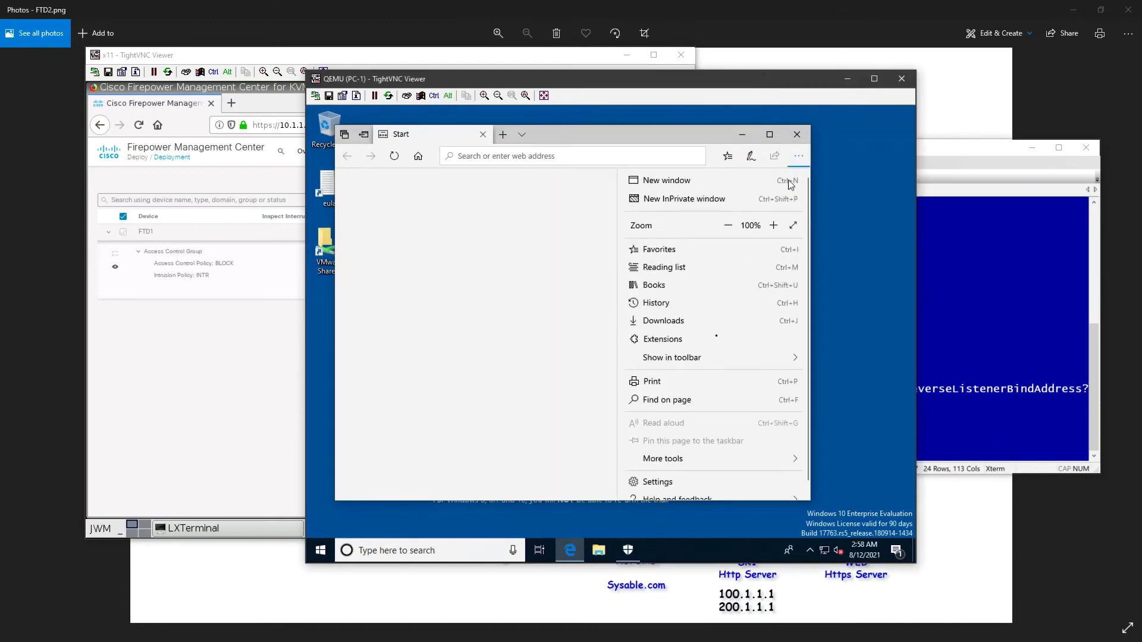
pyautogui.moveTo(687, 358)
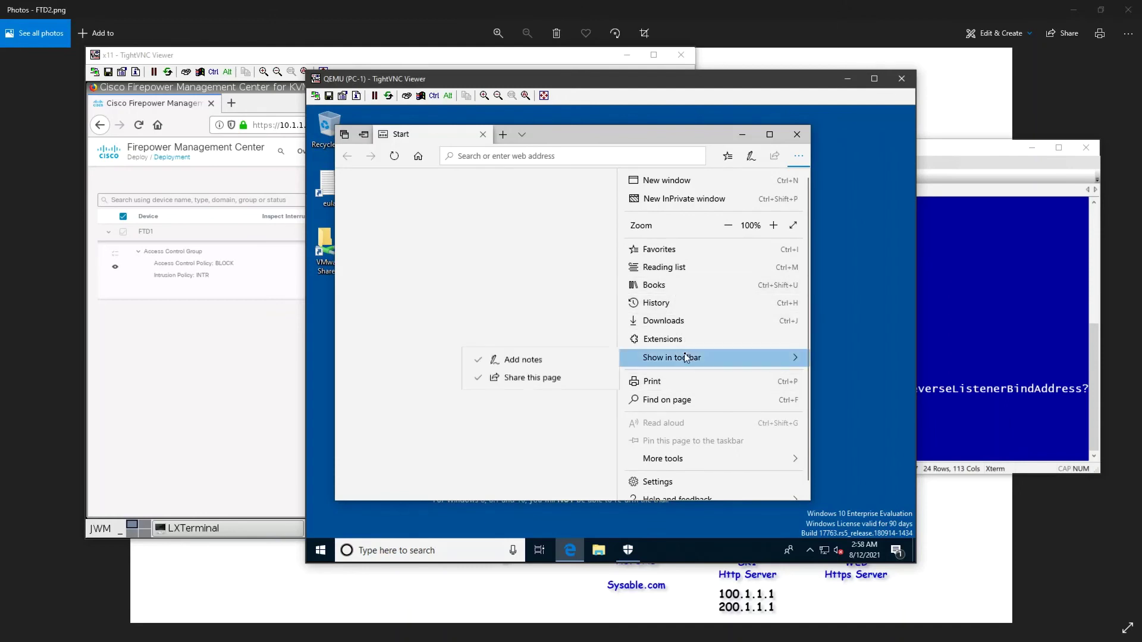
pyautogui.click(669, 485)
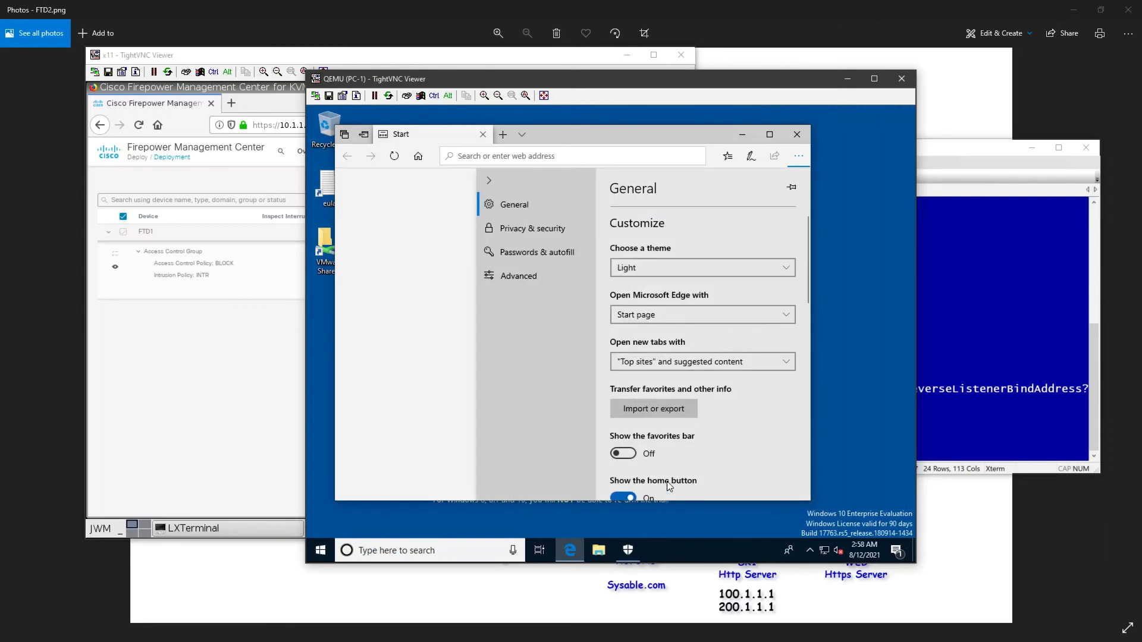
pyautogui.scroll(-5, 694, 440)
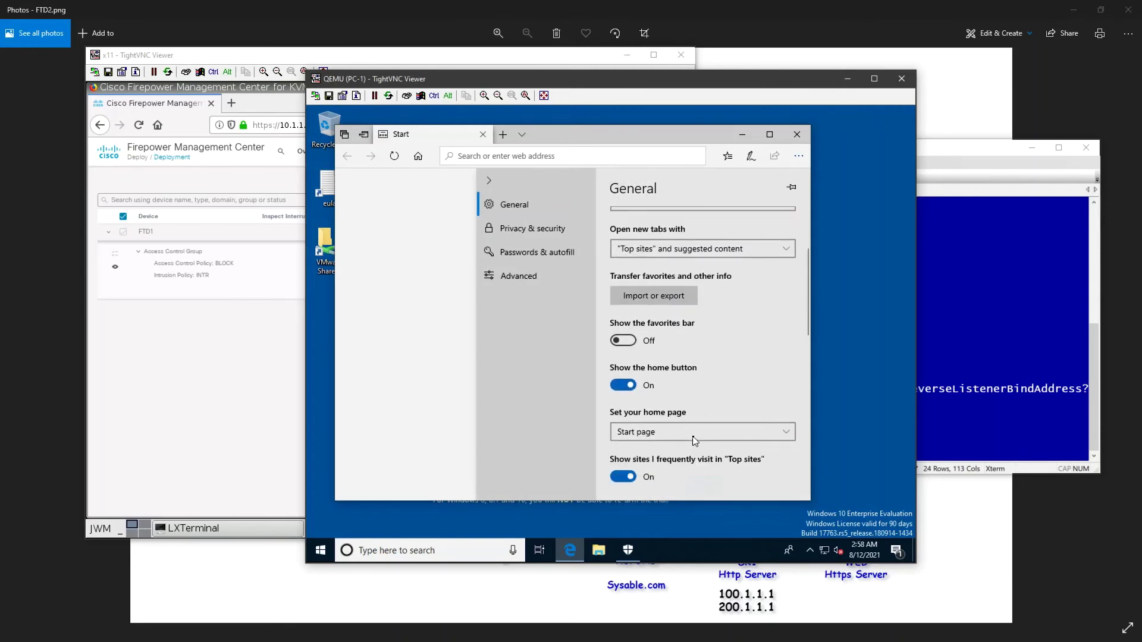
pyautogui.scroll(-7, 692, 442)
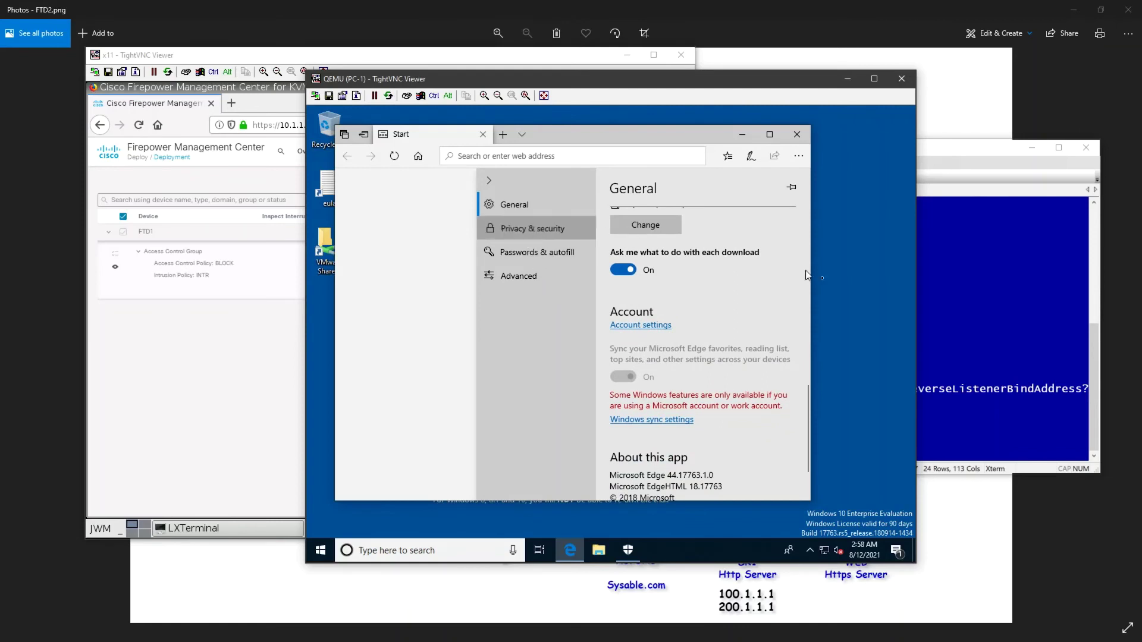
pyautogui.click(534, 232)
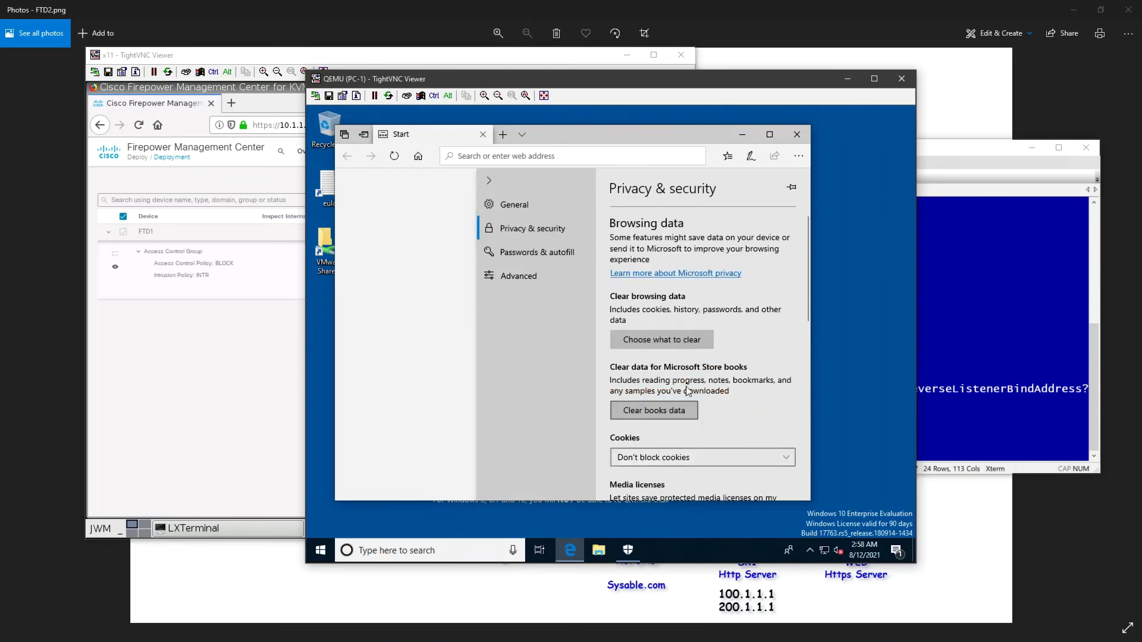
pyautogui.scroll(-4, 702, 373)
pyautogui.scroll(-5, 713, 366)
pyautogui.scroll(6, 711, 362)
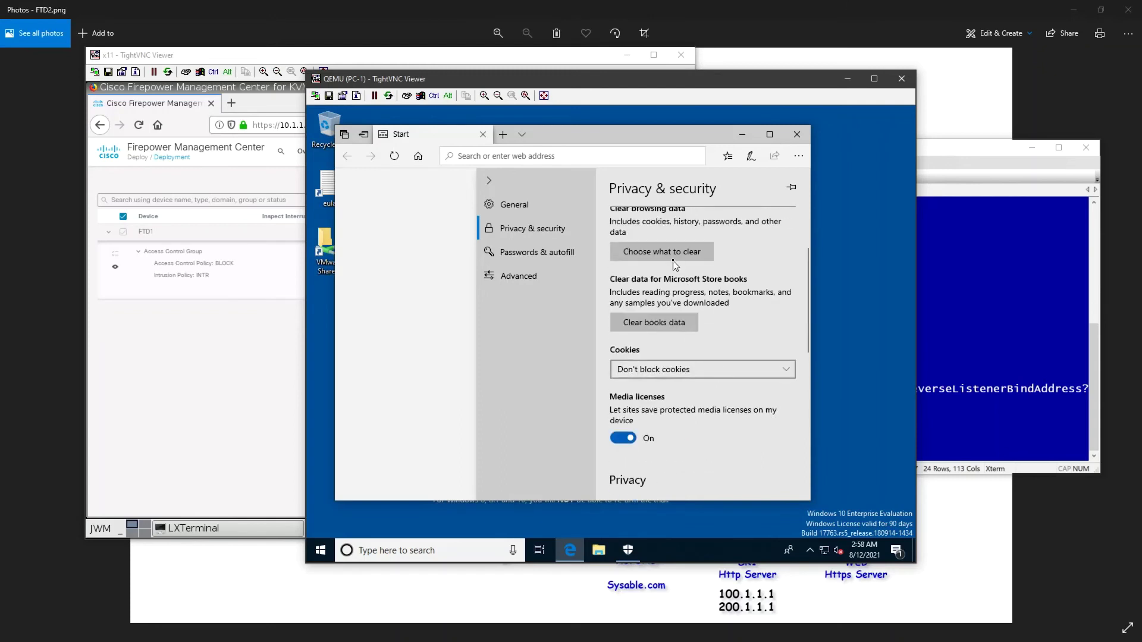
pyautogui.click(713, 257)
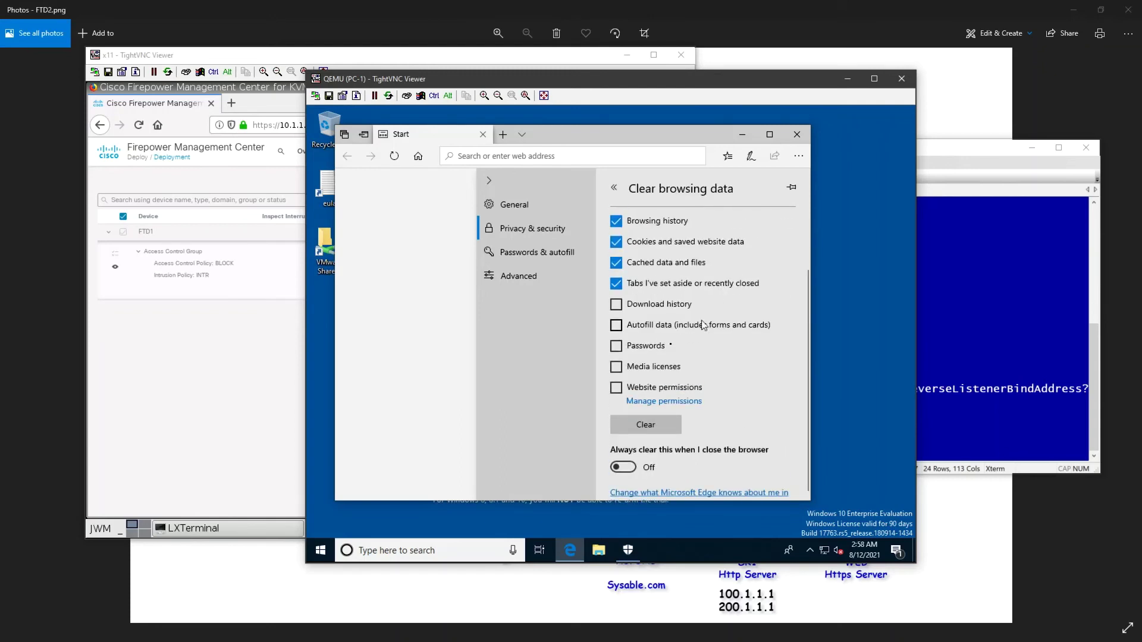
# Clear all browsing data categories, including download history, autofill, passwords, media licenses and website permissions, and enable always clearing on browser close
pyautogui.click(616, 325)
pyautogui.click(616, 345)
pyautogui.click(616, 367)
pyautogui.click(616, 387)
pyautogui.click(658, 426)
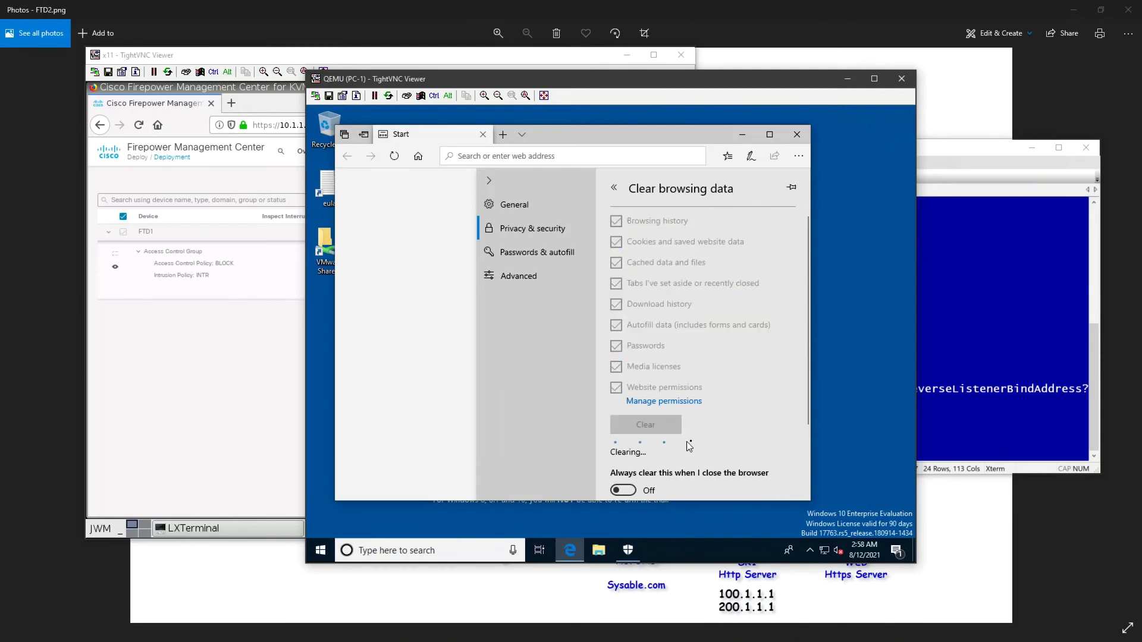
pyautogui.scroll(-3, 619, 440)
pyautogui.click(621, 405)
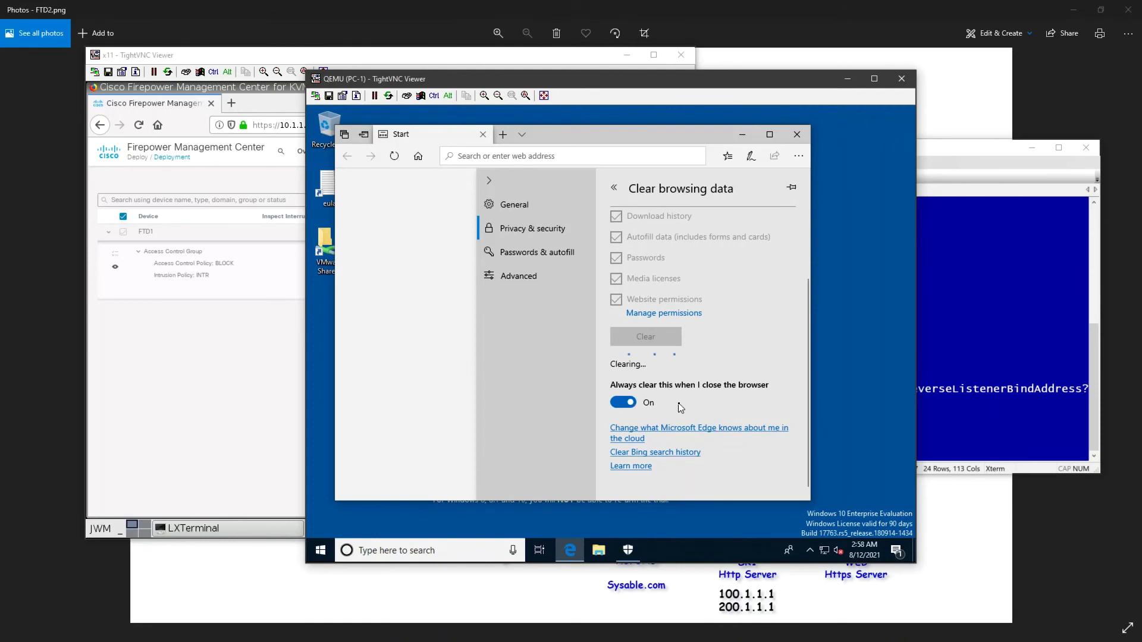
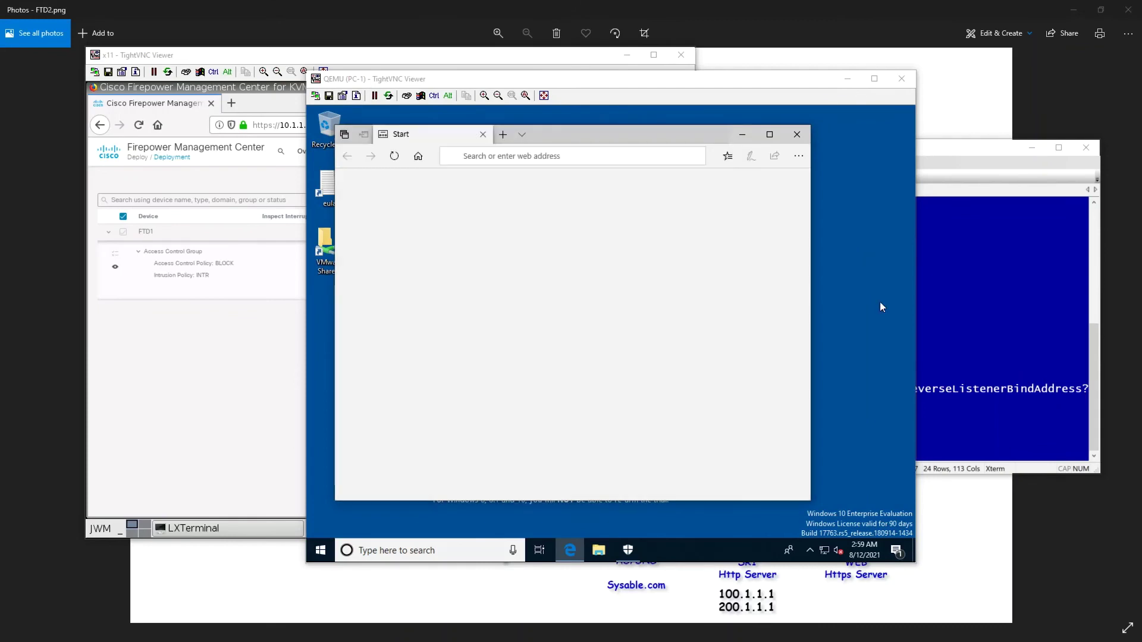
pyautogui.click(545, 153)
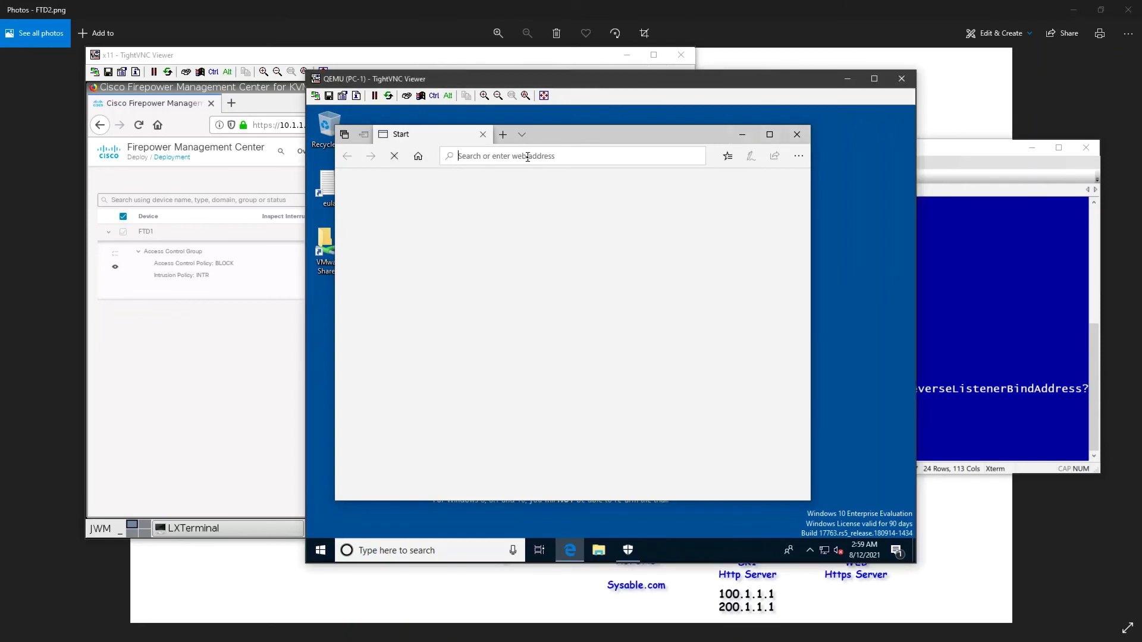
pyautogui.write('http://192.168.122.100:8080/update')
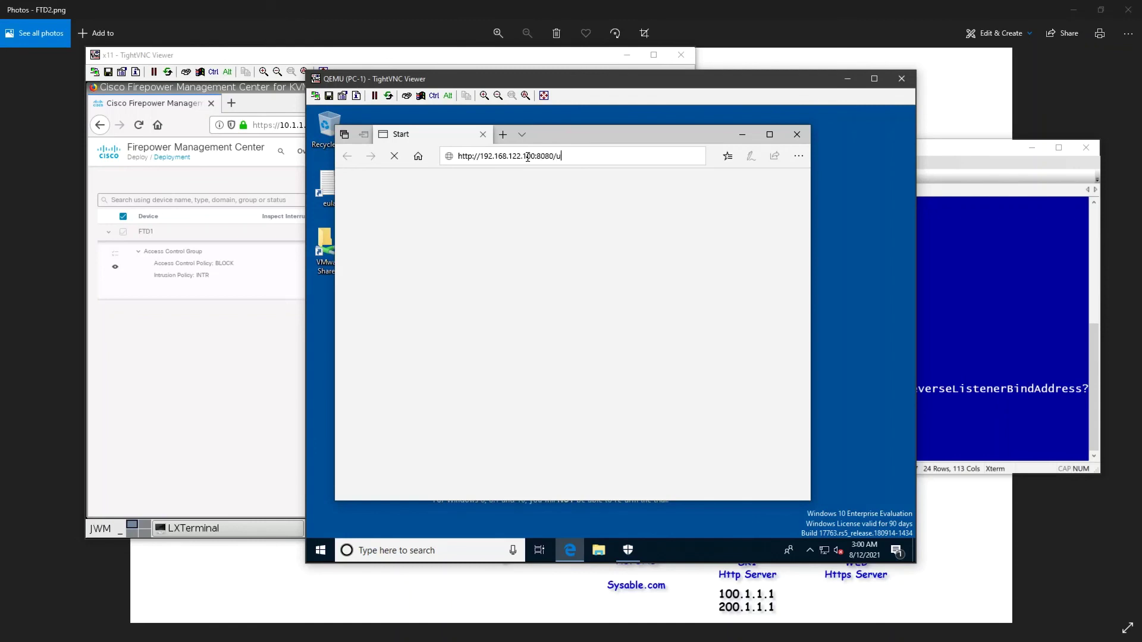
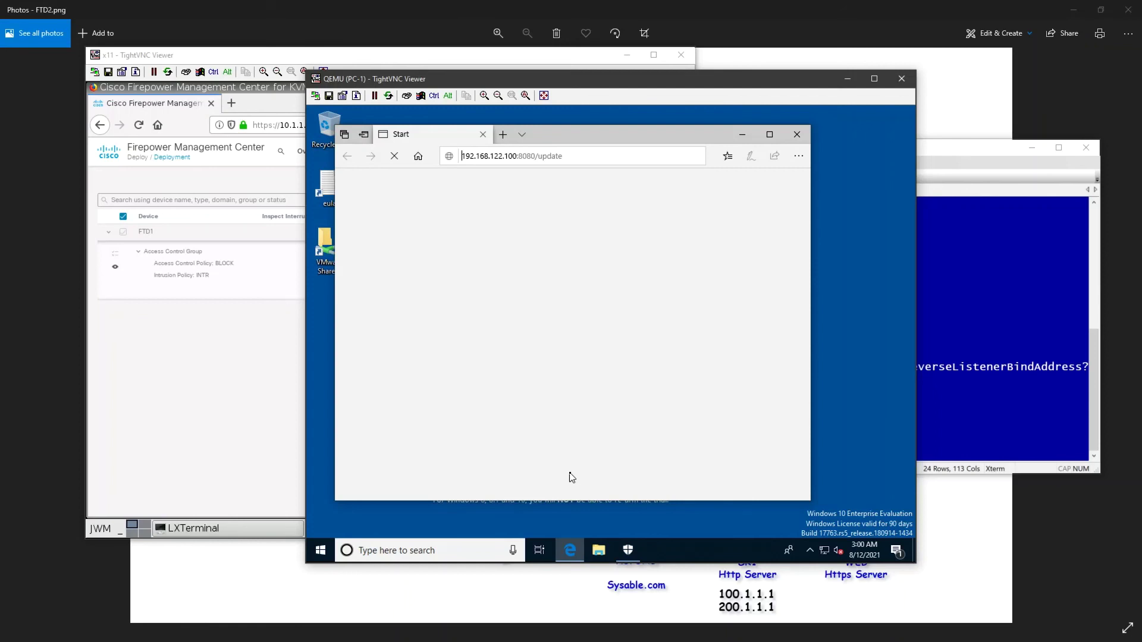
# Switch to Firepower Management Center and open the intrusion events analysis page
pyautogui.click(259, 390)
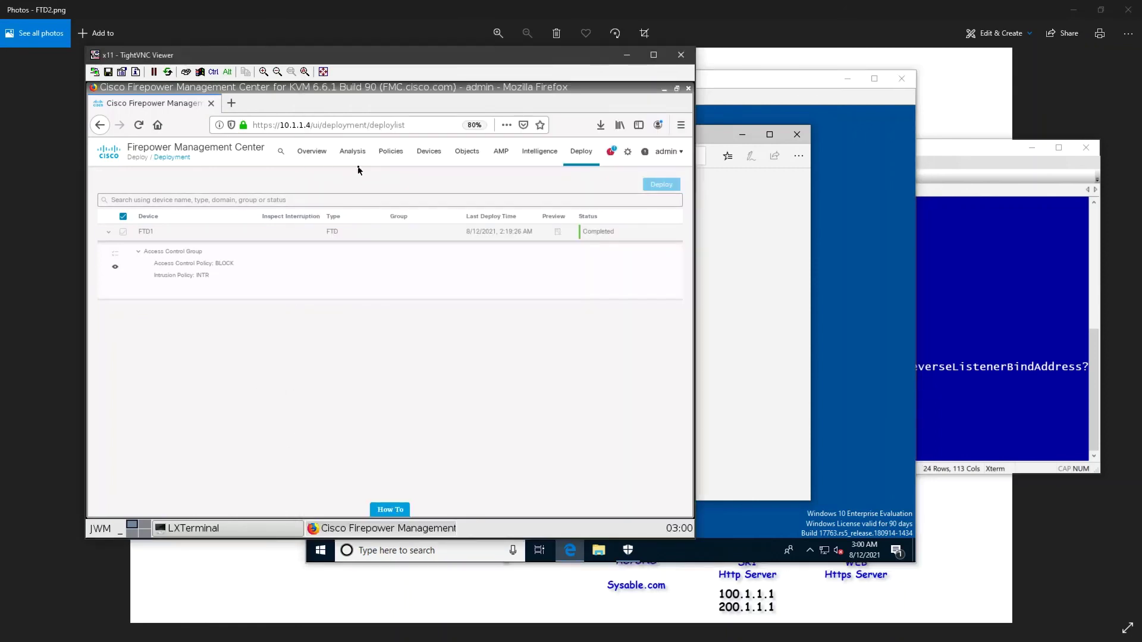
pyautogui.moveTo(353, 152)
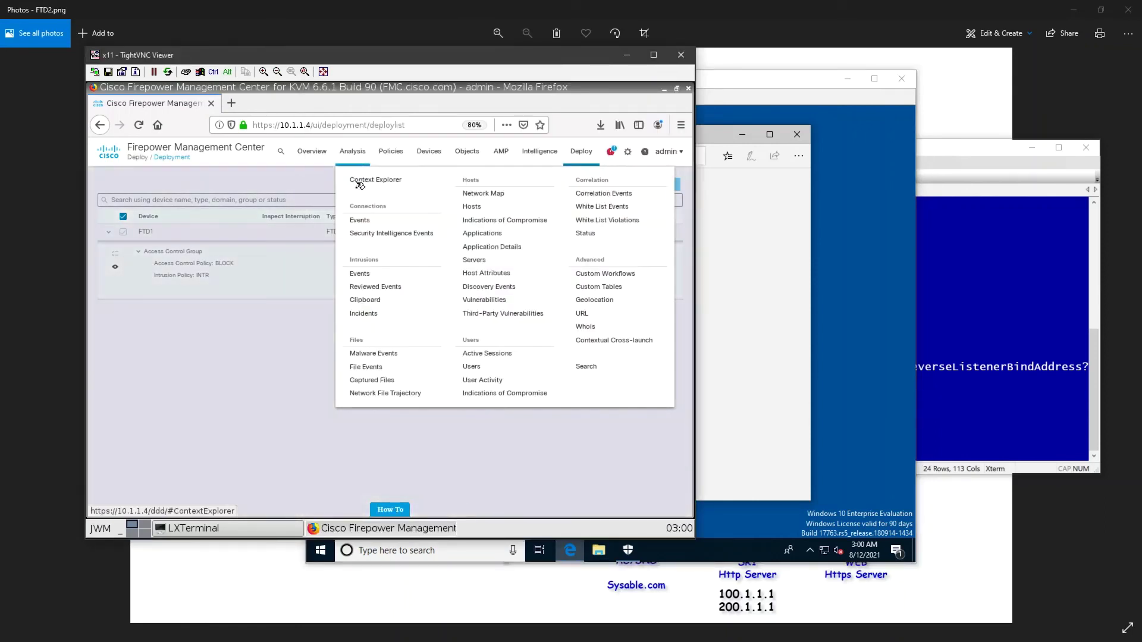
pyautogui.click(367, 275)
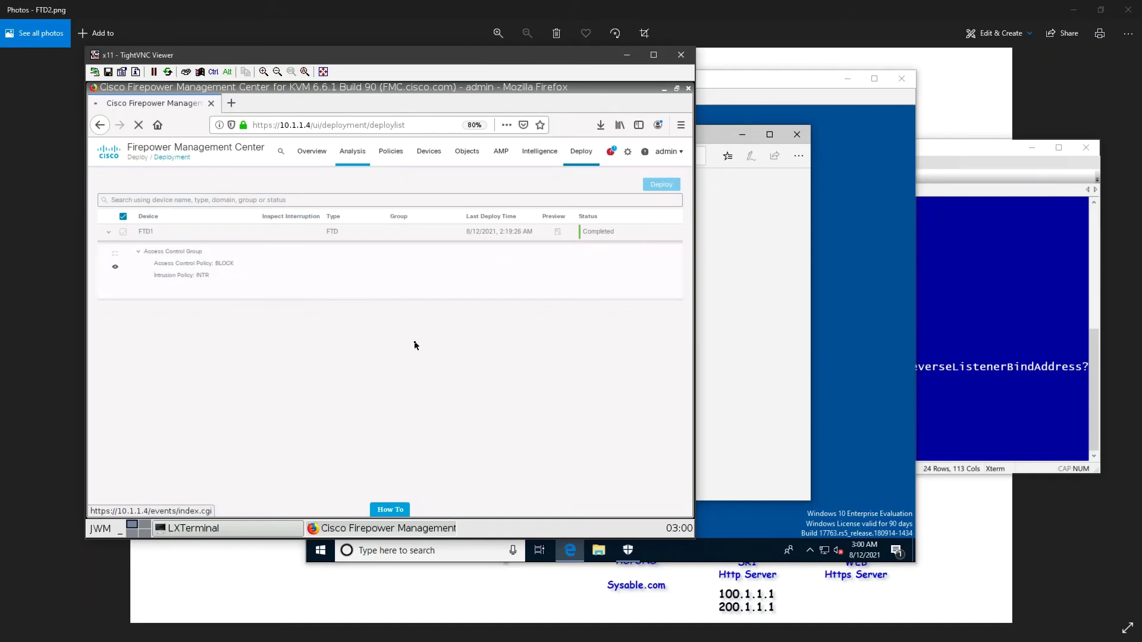